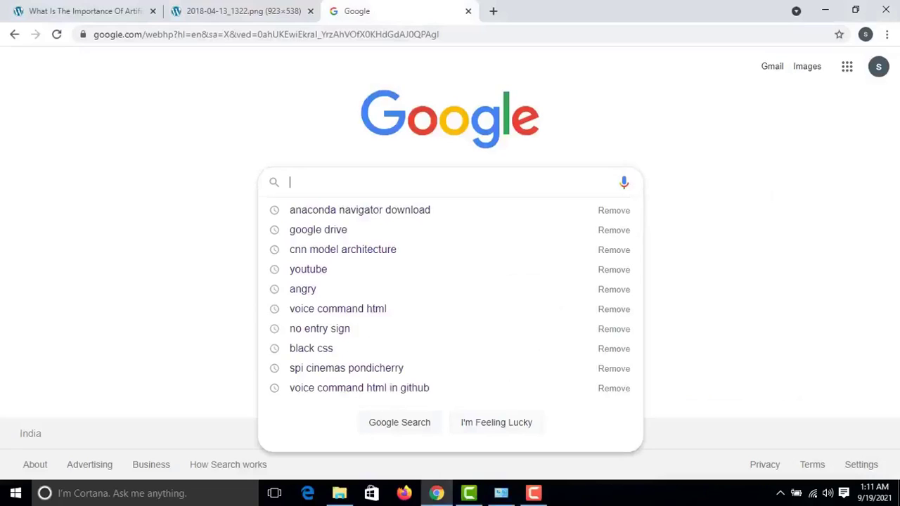
# Step: Search Google for "anaconda navigator download"
pyautogui.write('ana')
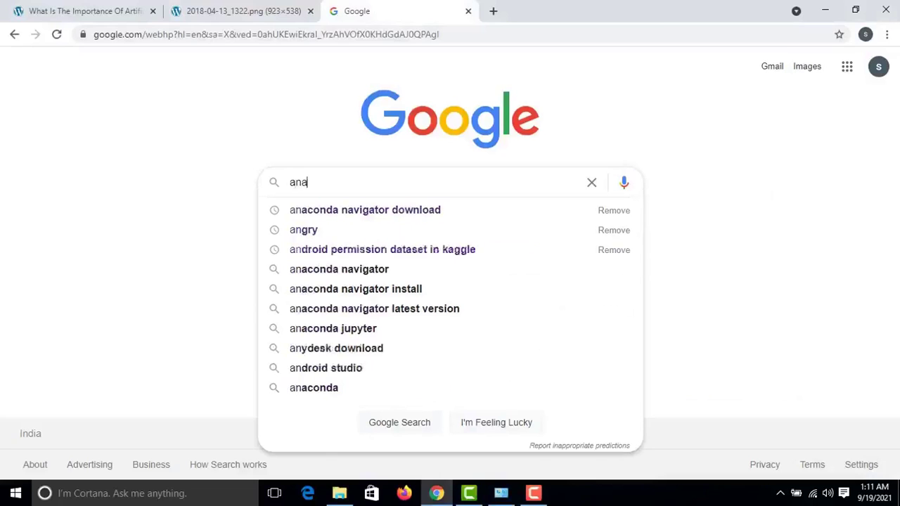
pyautogui.write('conda')
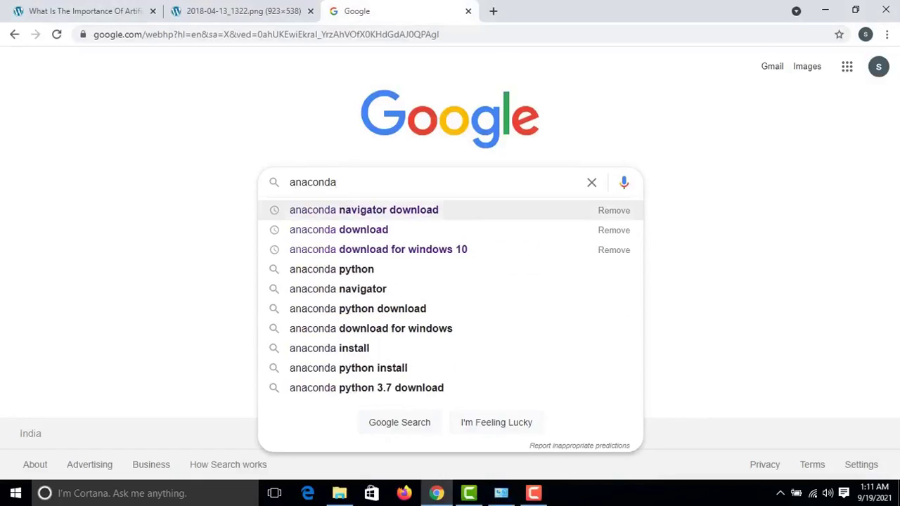
pyautogui.click(363, 210)
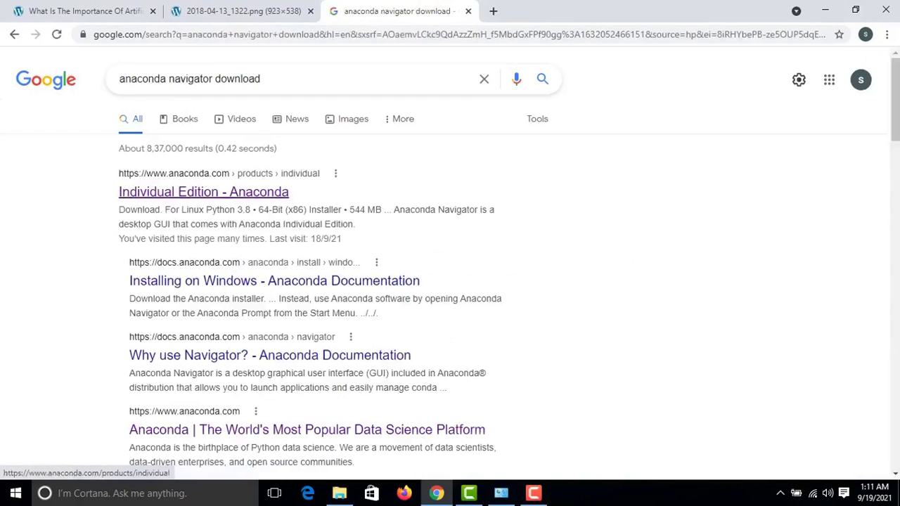
# Step: Open the Individual Edition - Anaconda result in a new tab and go to its Anaconda Installers section
pyautogui.rightClick(254, 191)
pyautogui.click(291, 199)
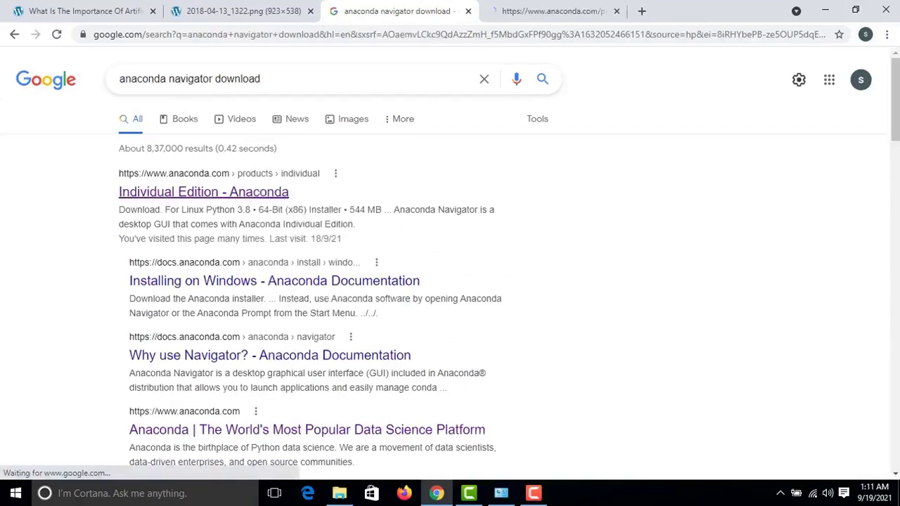
pyautogui.hotkey('ctrl', 'Tab')
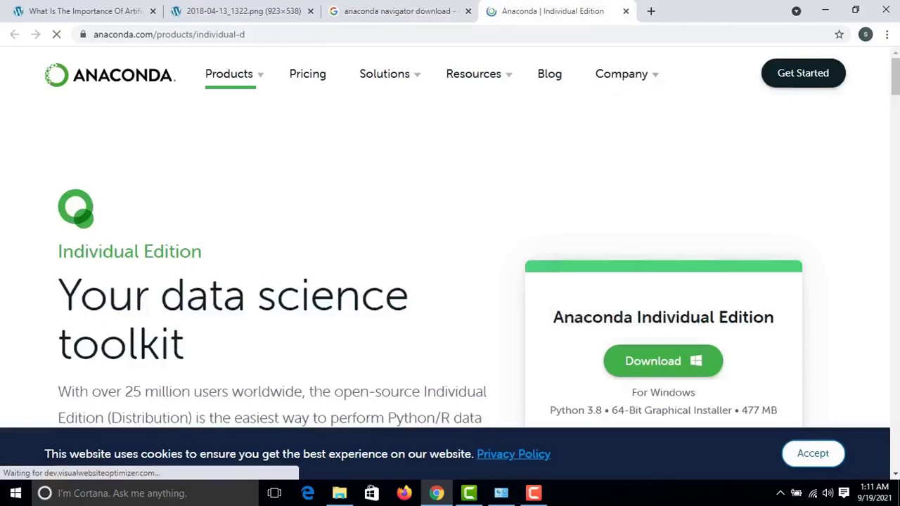
pyautogui.scroll(-10, 449, 239)
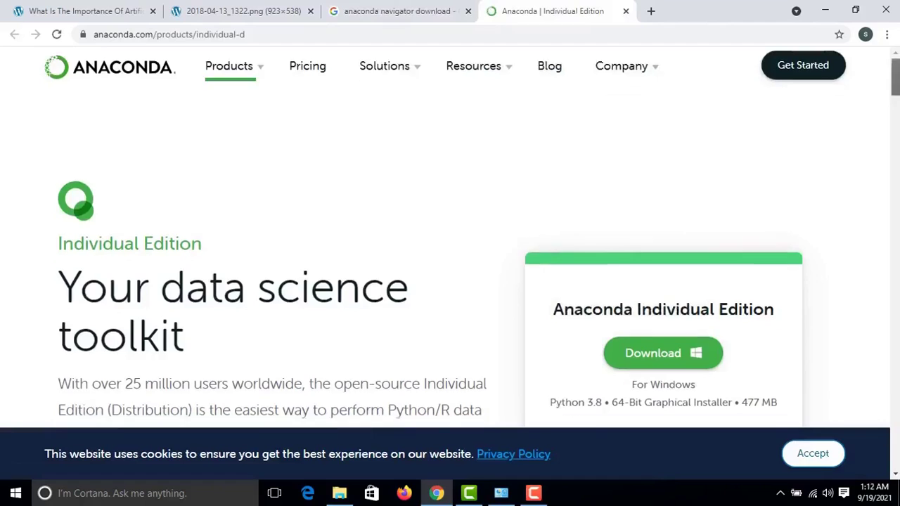
pyautogui.scroll(-15, 450, 239)
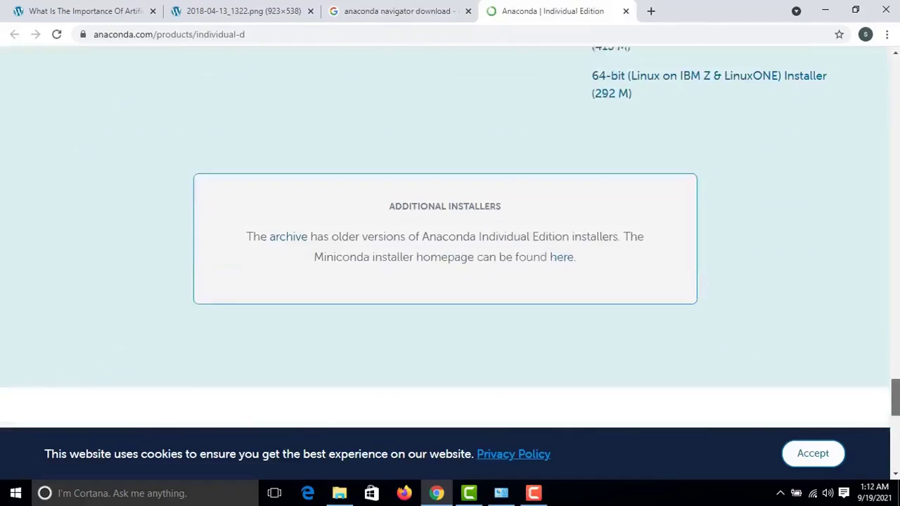
pyautogui.scroll(2, 449, 239)
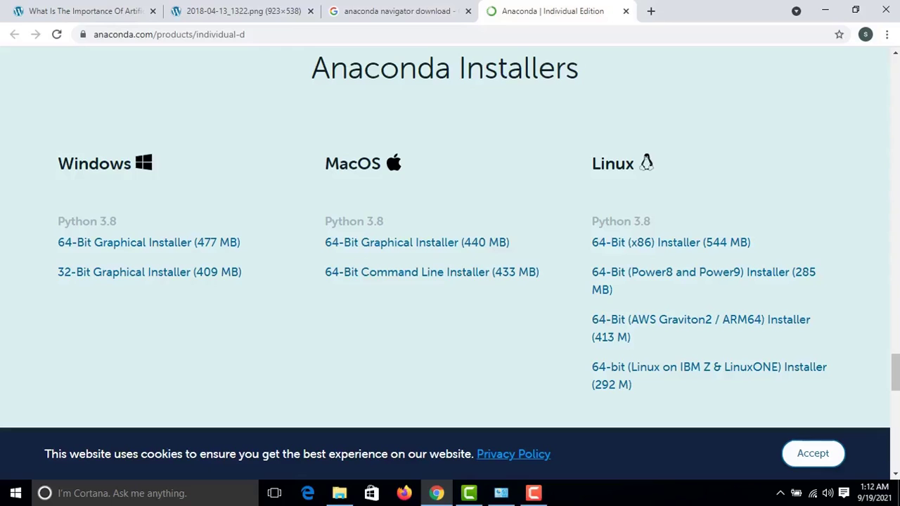
# Step: Switch to File Explorer and view the properties of This PC to check the system type
pyautogui.click(339, 493)
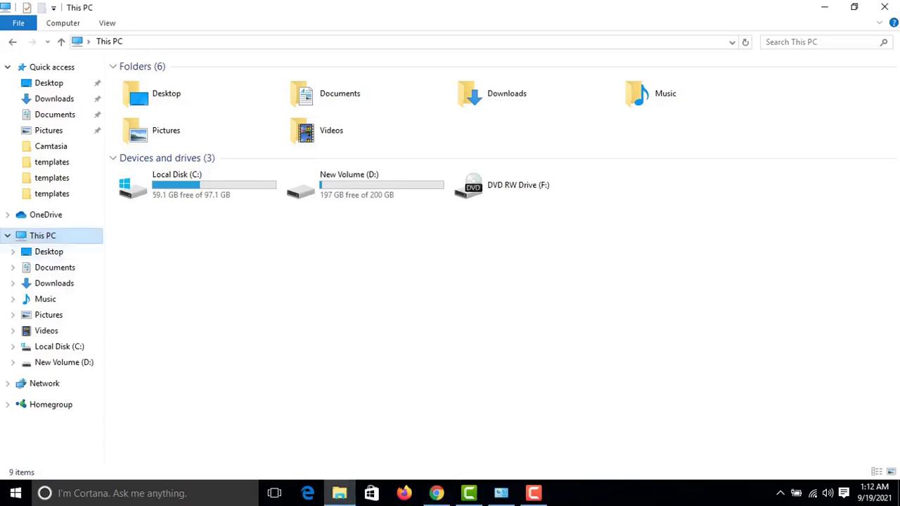
pyautogui.rightClick(63, 239)
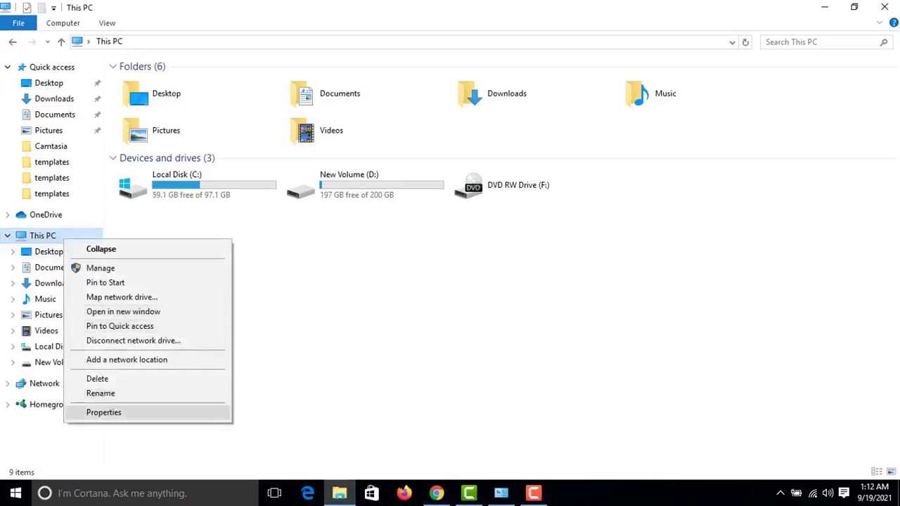
pyautogui.click(104, 412)
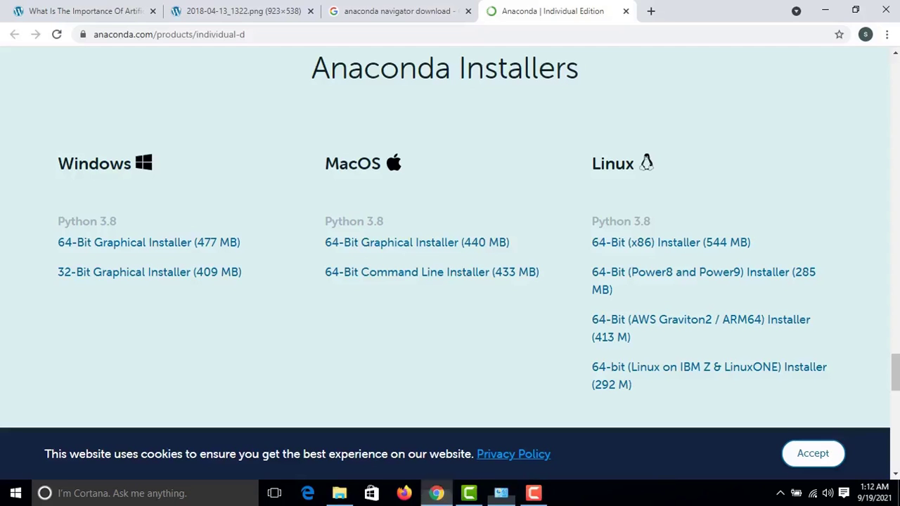
# Step: Back in Chrome, download the Windows 64-Bit Graphical Installer for Python 3.8 and run Anaconda3-2021.05-Windows-x86_64 from its download folder
pyautogui.click(436, 493)
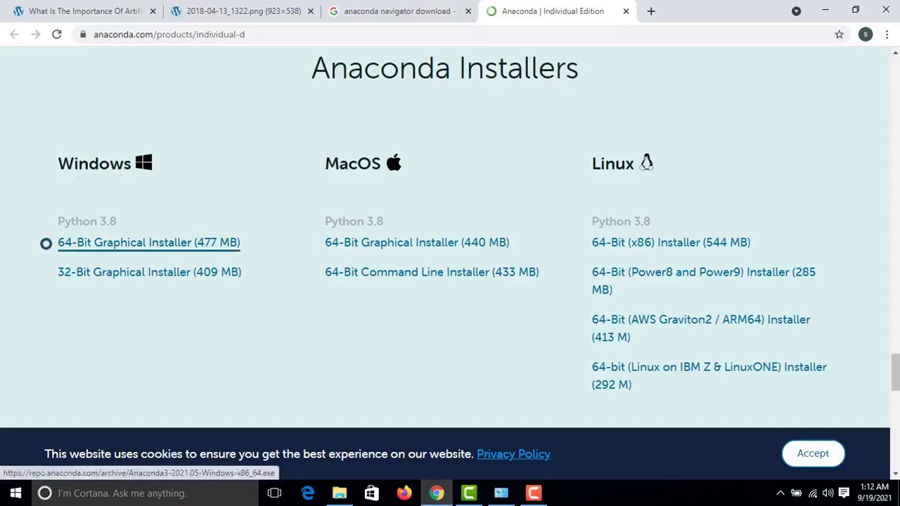
pyautogui.click(46, 243)
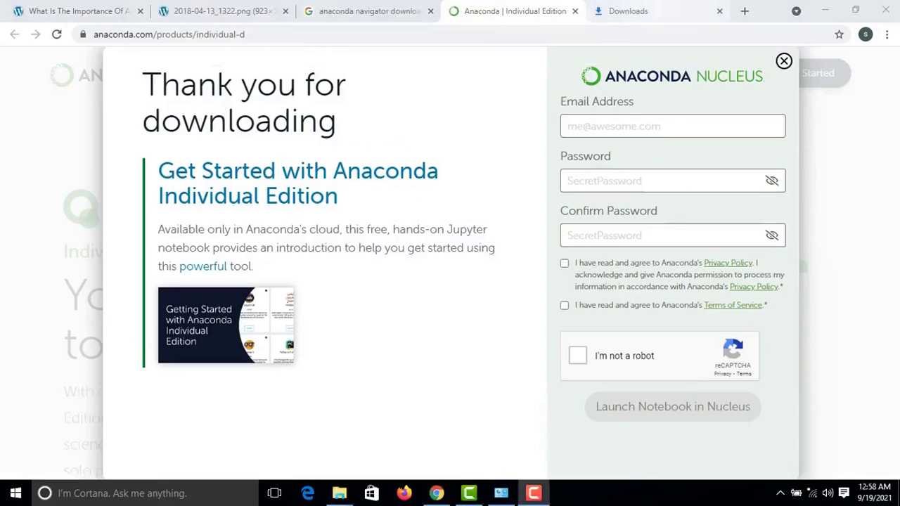
pyautogui.hotkey('ctrl', 'Tab')
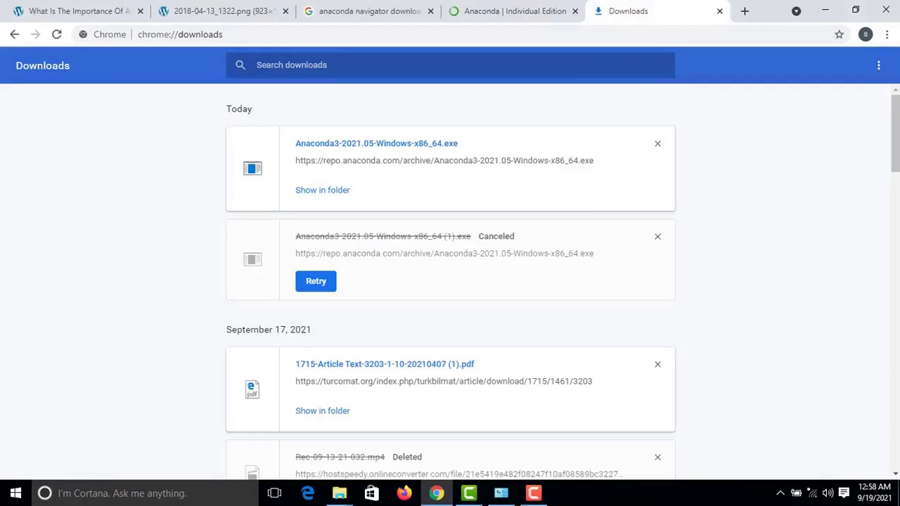
pyautogui.click(321, 190)
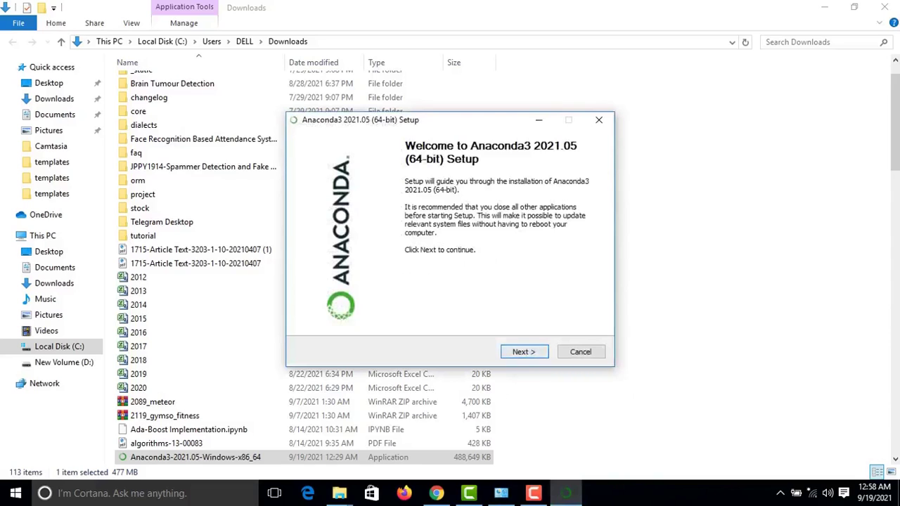
# Step: Proceed past the setup welcome page, go through the license agreement to its end and accept it
pyautogui.press('Return')
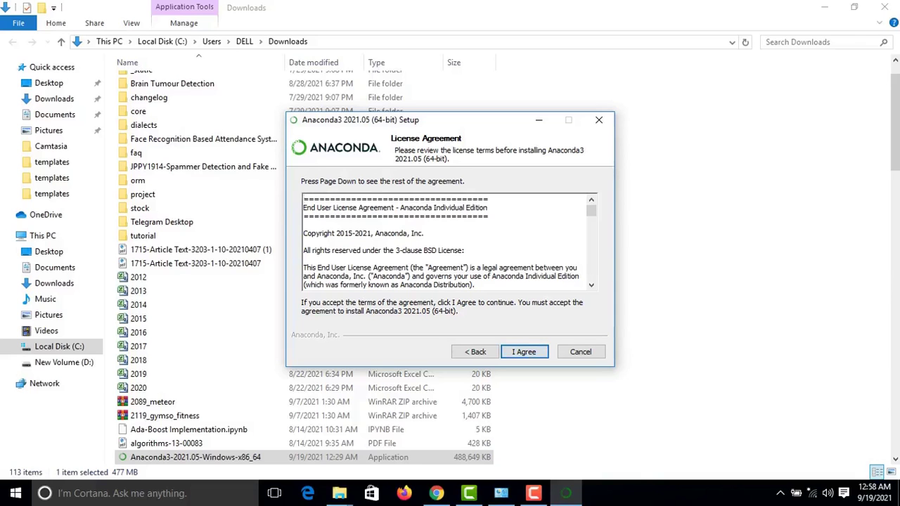
pyautogui.press('pagedown')
pyautogui.press('pagedown')
pyautogui.press('pagedown')
pyautogui.press('pagedown')
pyautogui.press('pagedown')
pyautogui.press('pagedown')
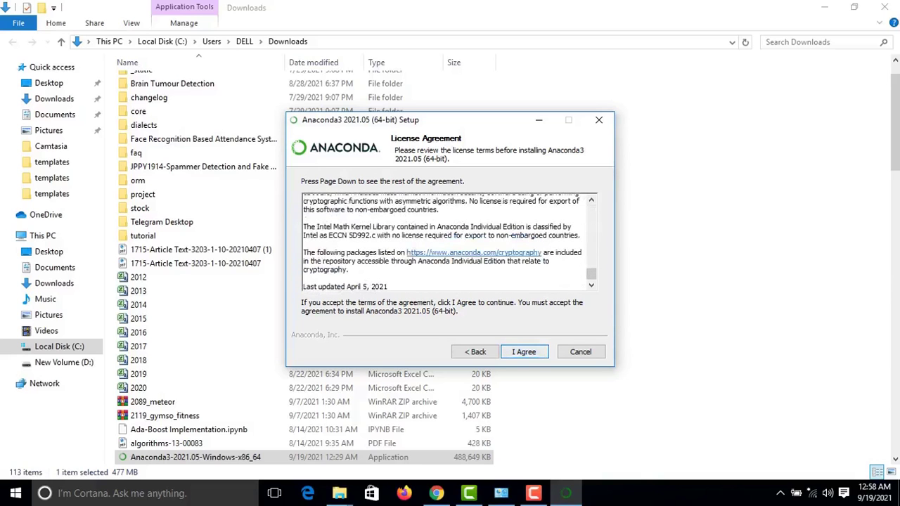
pyautogui.press('Return')
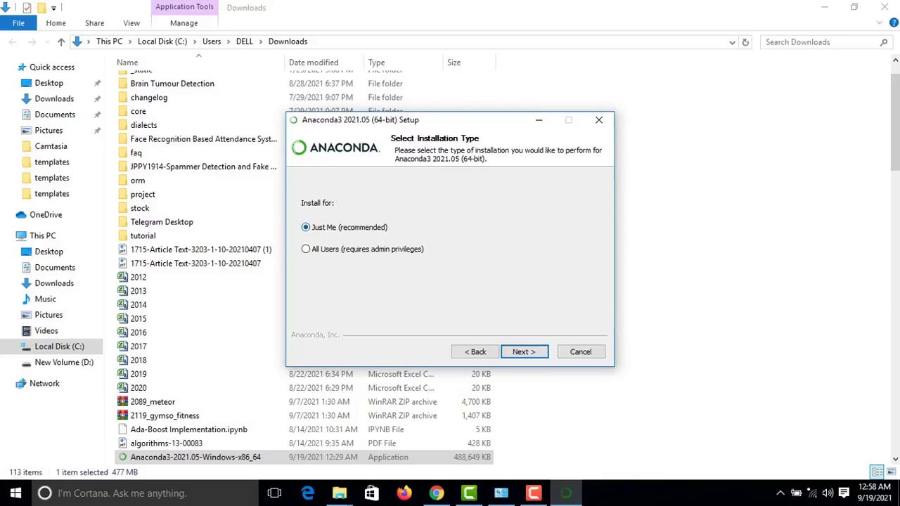
# Step: Choose the "Just Me (recommended)" installation type and continue to the install location
pyautogui.click(306, 249)
pyautogui.click(306, 227)
pyautogui.press('Return')
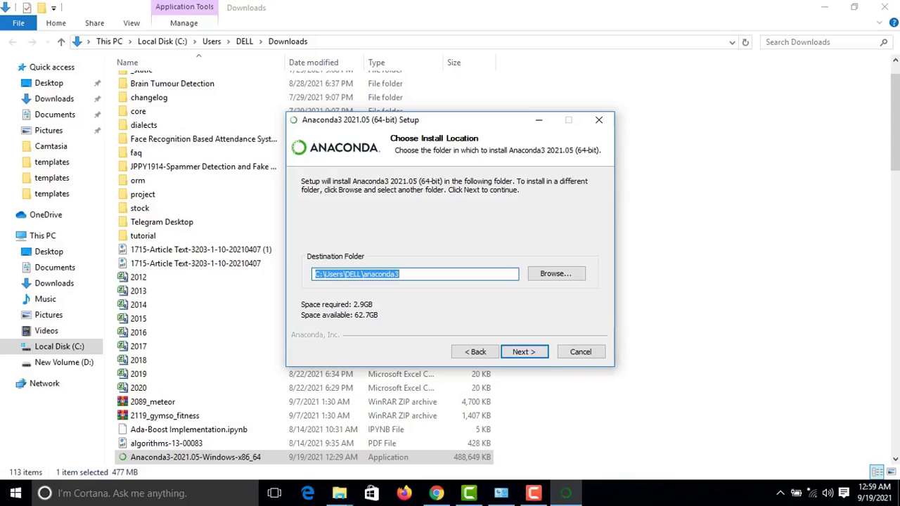
# Step: Set the destination folder to D:\anaconda on New Volume (D:) and continue to the advanced options
pyautogui.press('Tab')
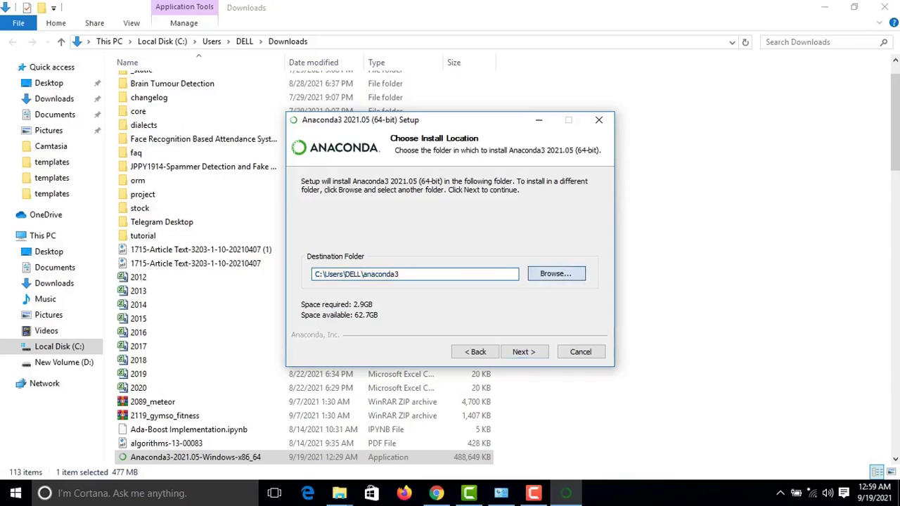
pyautogui.press('space')
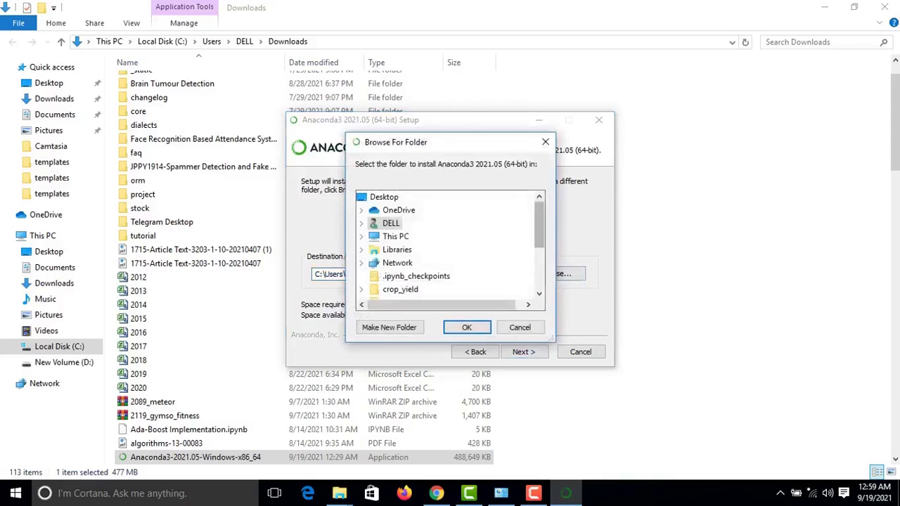
pyautogui.moveTo(539, 221); pyautogui.dragTo(539, 226)
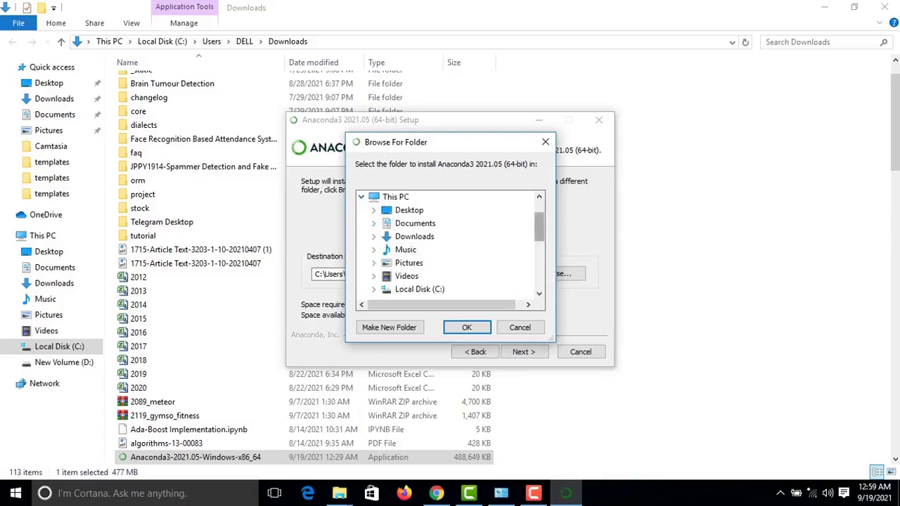
pyautogui.moveTo(539, 224); pyautogui.dragTo(539, 230)
pyautogui.click(424, 289)
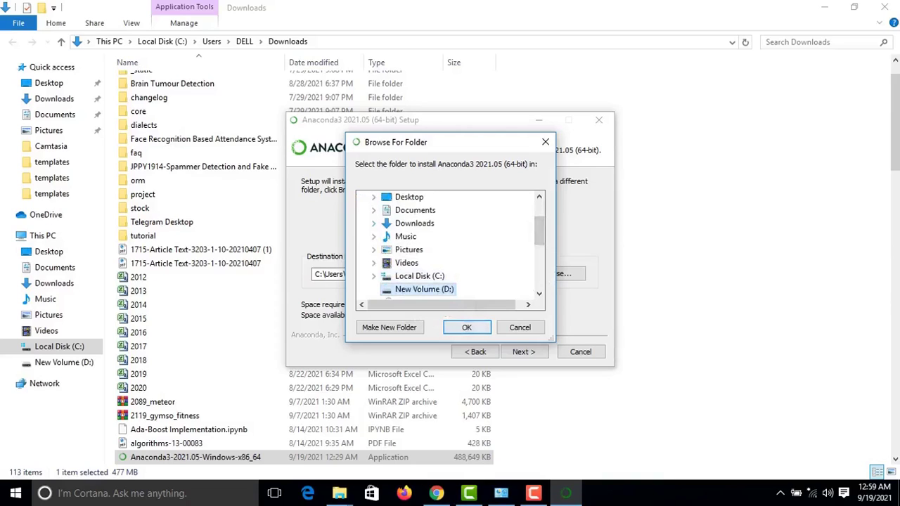
pyautogui.click(465, 327)
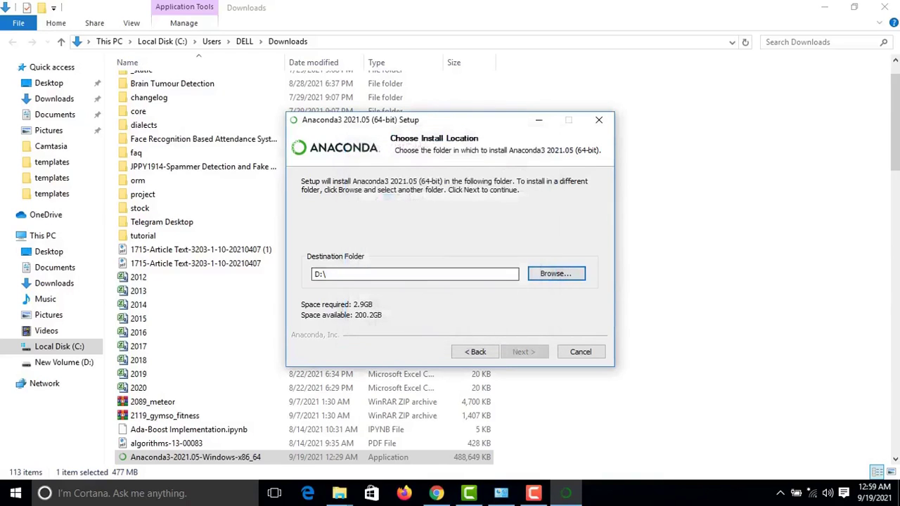
pyautogui.write('ana')
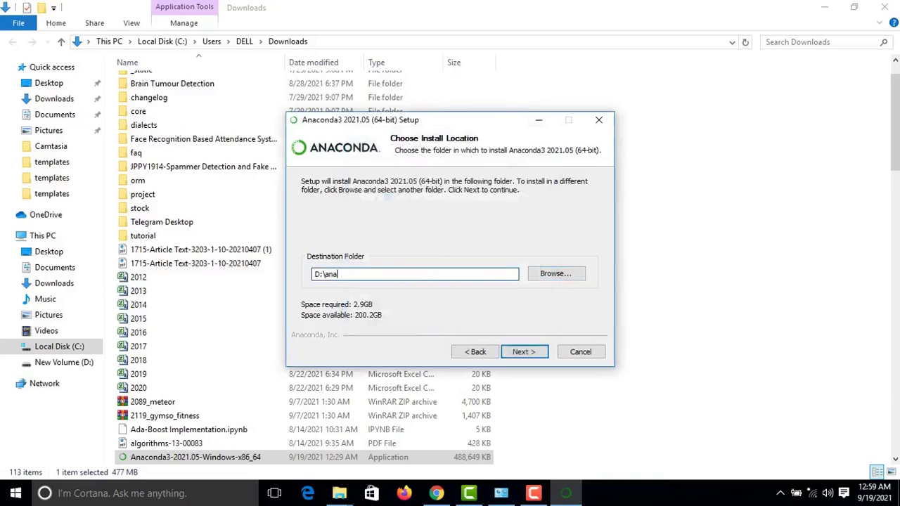
pyautogui.write('conda')
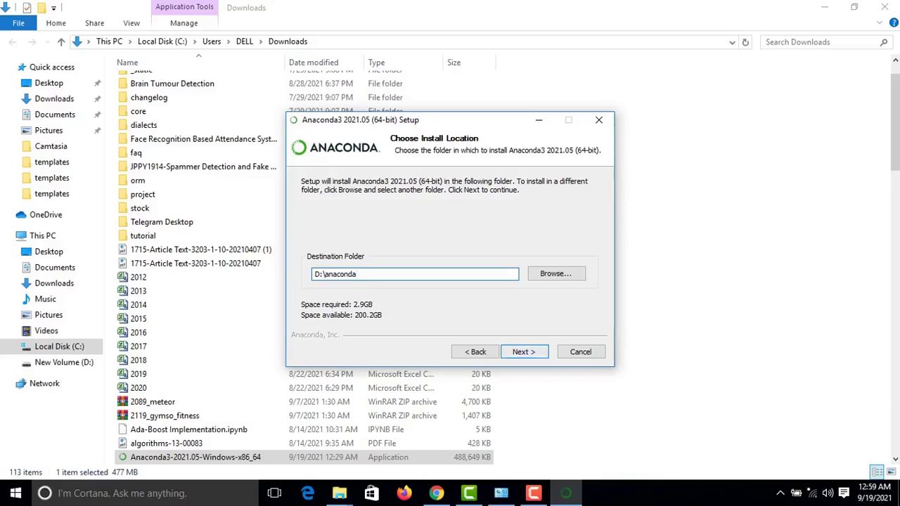
pyautogui.press('Return')
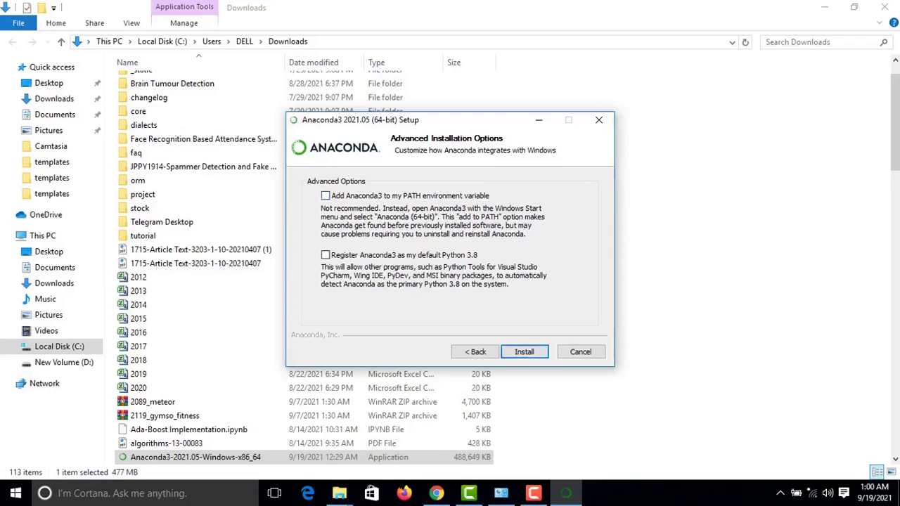
# Step: Install Anaconda3 with both advanced options left unticked, show the installation details, and complete the remaining setup pages
pyautogui.press('Return')
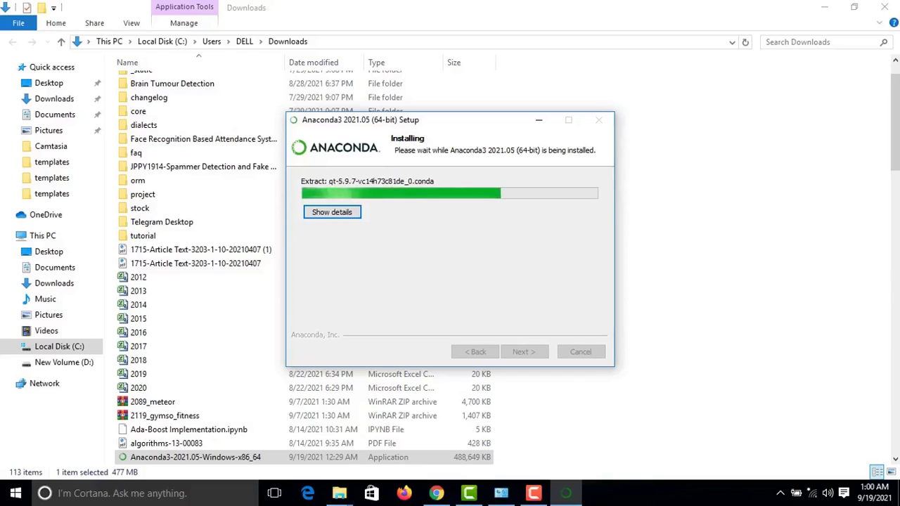
pyautogui.press('Return')
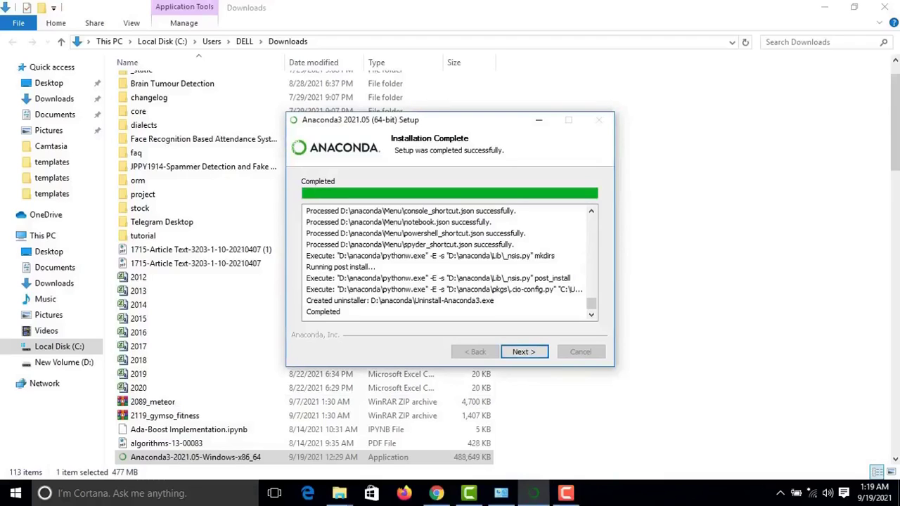
pyautogui.click(523, 352)
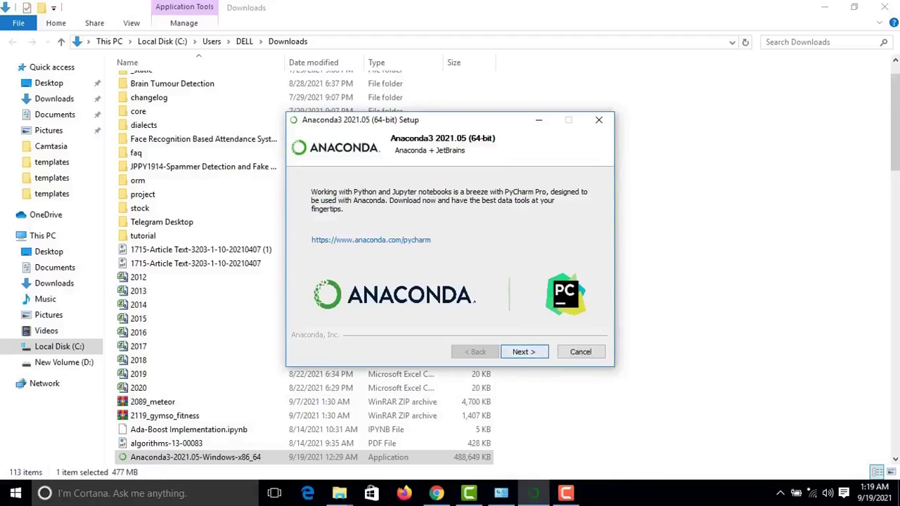
pyautogui.press('Return')
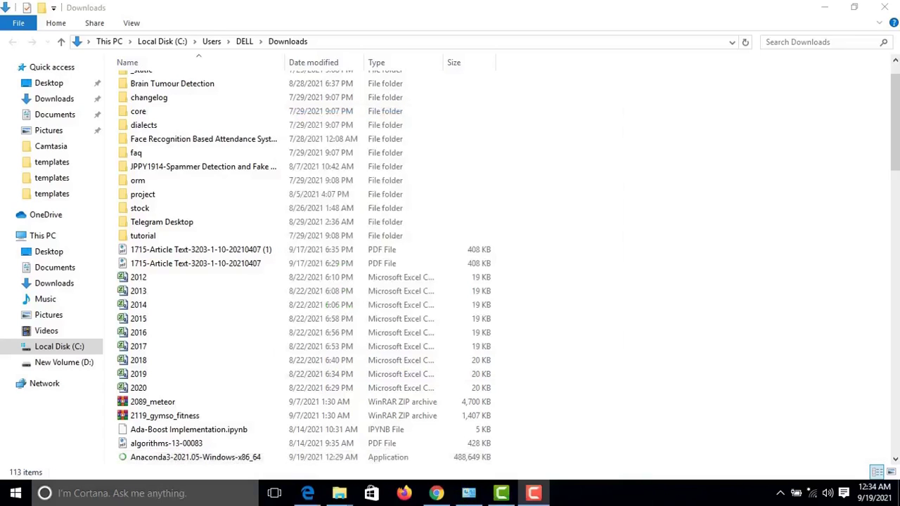
# Step: Find Anaconda Navigator with the Windows search, launch it and look through its available applications
pyautogui.click(113, 493)
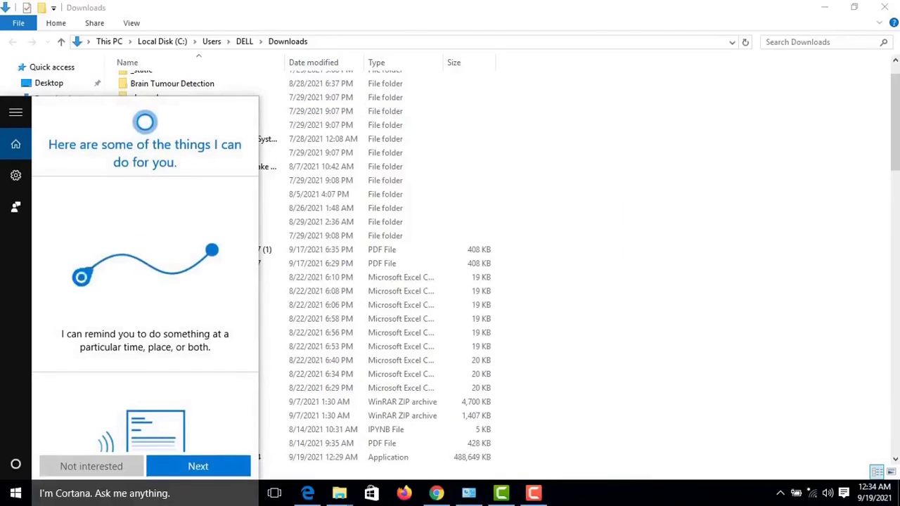
pyautogui.write('ana')
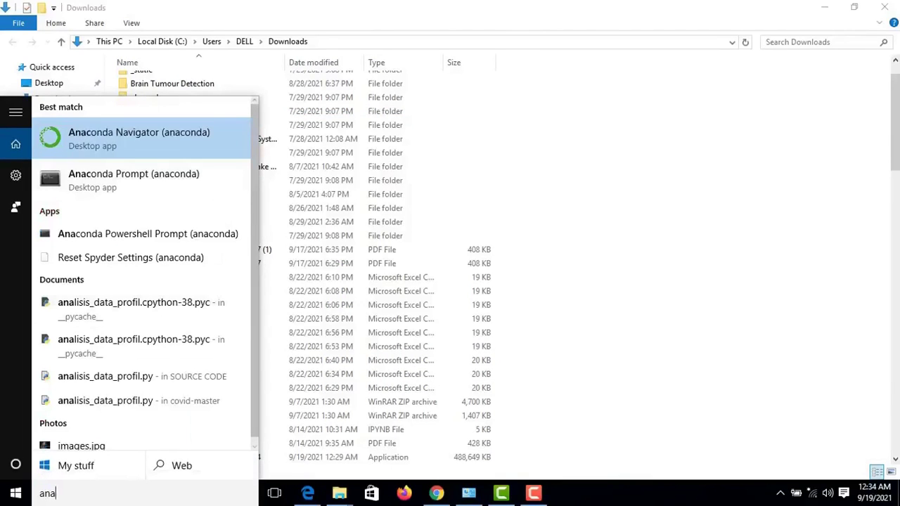
pyautogui.press('Return')
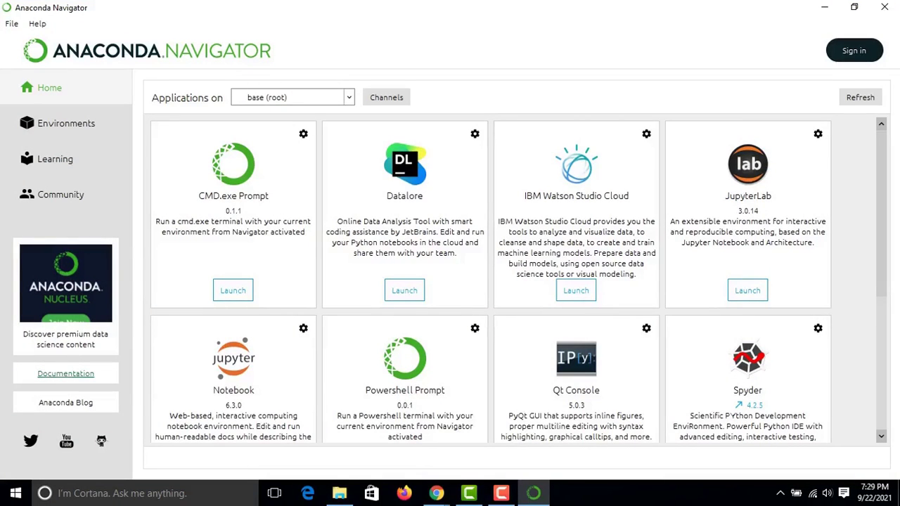
pyautogui.scroll(-3, 490, 280)
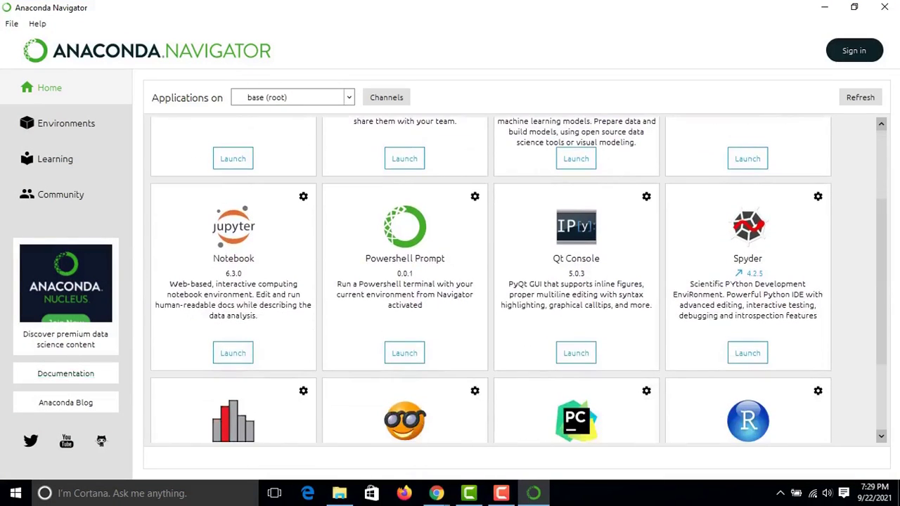
# Step: Launch Jupyter Notebook from the Navigator's applications and create a new Python 3 notebook
pyautogui.scroll(-1, 518, 279)
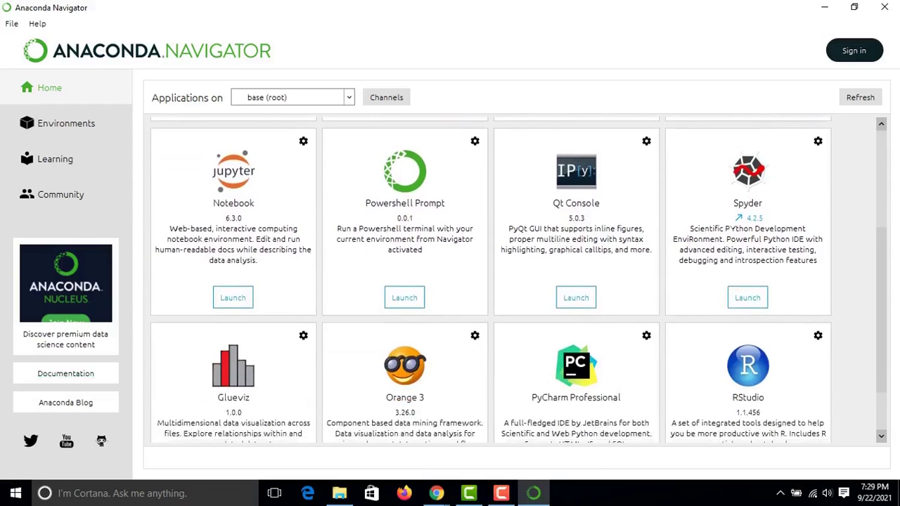
pyautogui.scroll(-1, 519, 279)
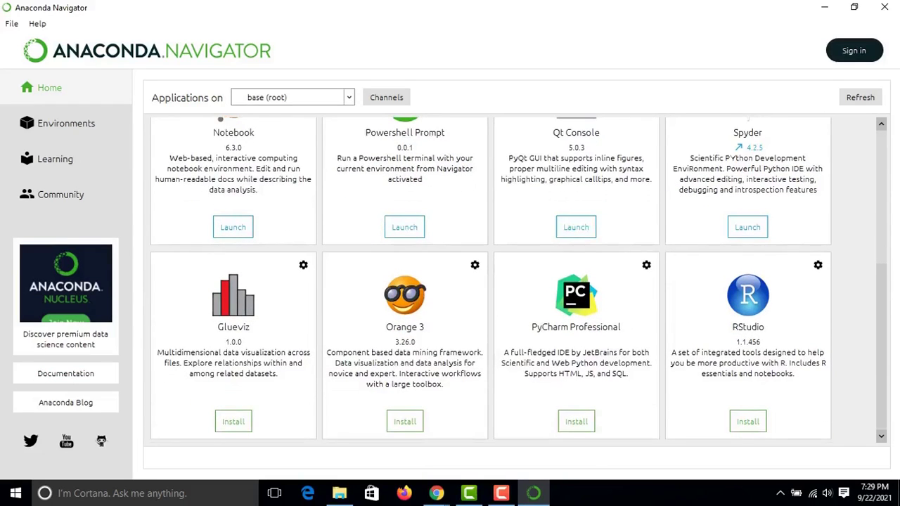
pyautogui.scroll(3, 519, 280)
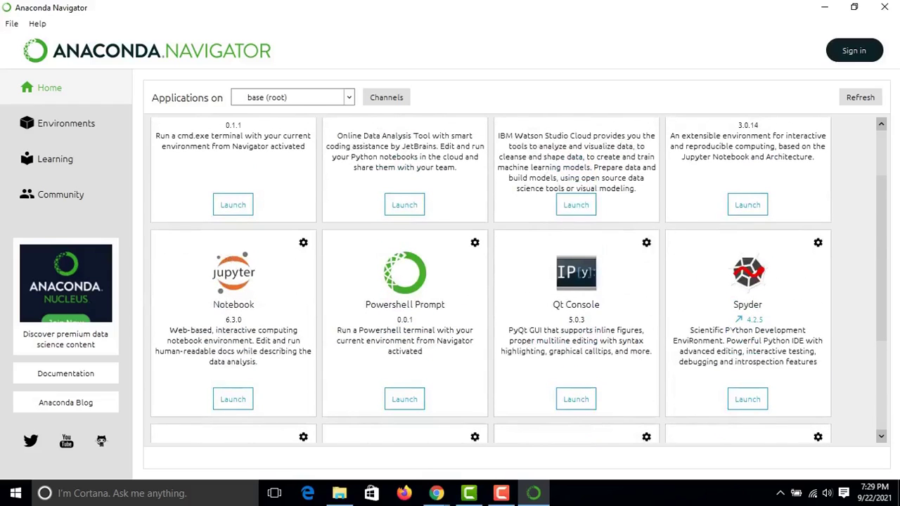
pyautogui.scroll(2, 519, 280)
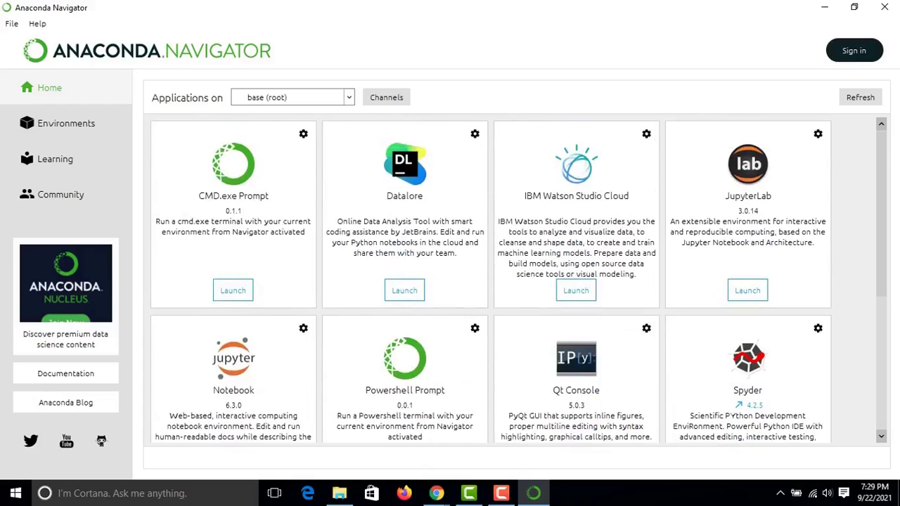
pyautogui.scroll(-1, 519, 279)
pyautogui.scroll(1, 519, 279)
pyautogui.scroll(-2, 519, 279)
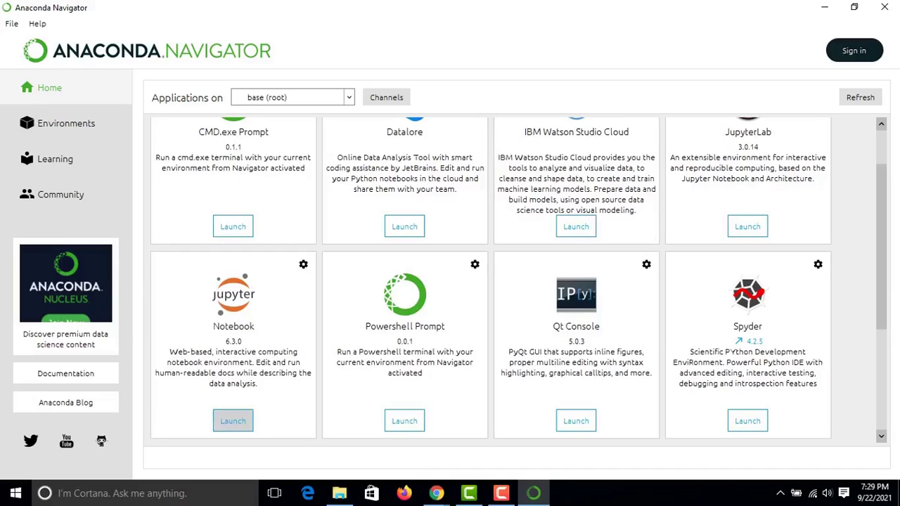
pyautogui.click(233, 420)
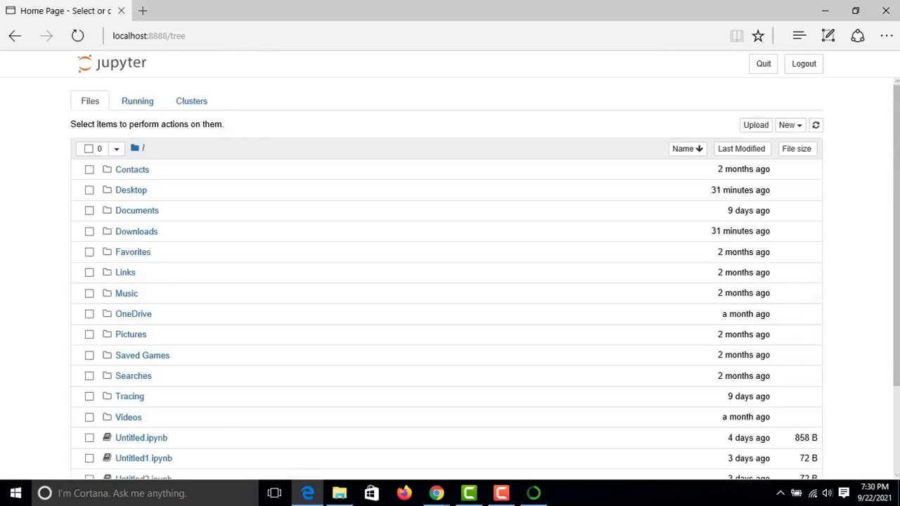
pyautogui.click(789, 124)
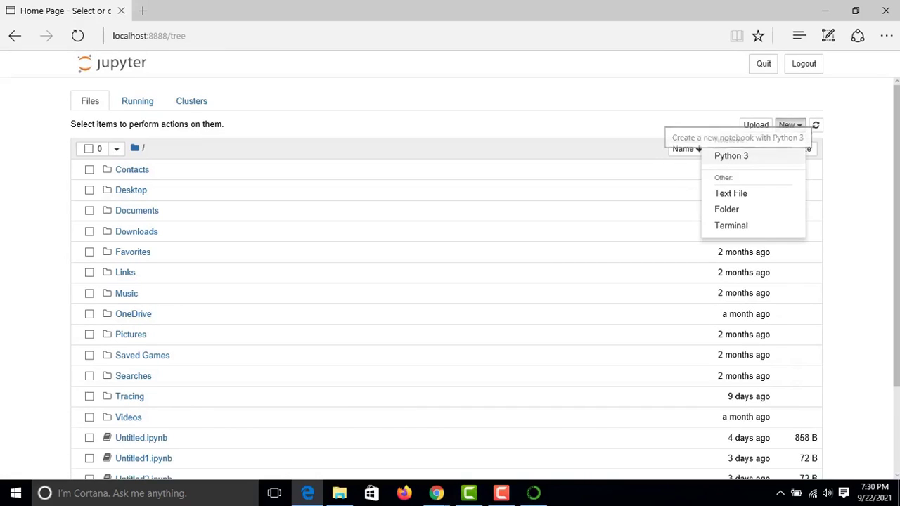
pyautogui.click(731, 156)
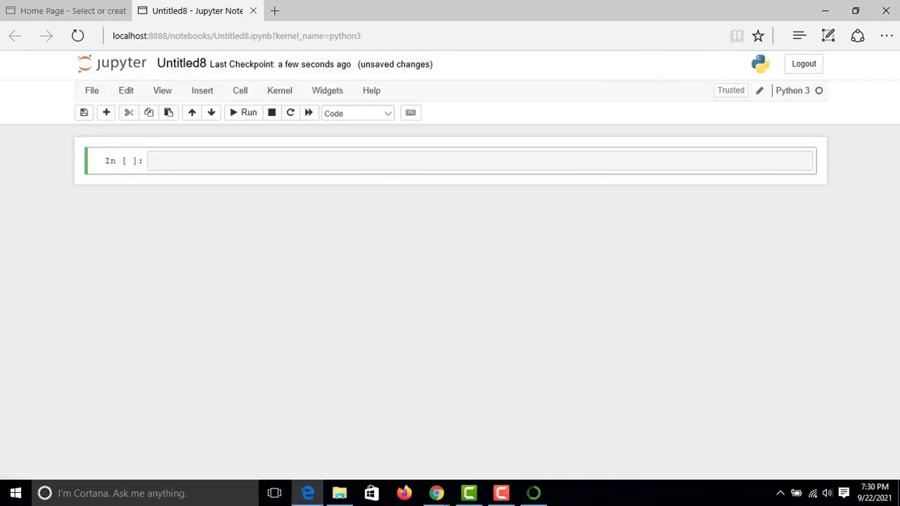
# Step: Write a=1, b=2 and print(a+b) on separate lines in the first cell and run it
pyautogui.write('jakedf()')
pyautogui.press('BackSpace')
pyautogui.press('BackSpace')
pyautogui.press('BackSpace')
pyautogui.press('BackSpace')
pyautogui.press('BackSpace')
pyautogui.press('BackSpace')
pyautogui.press('BackSpace')
pyautogui.press('BackSpace')
pyautogui.write('a=1')
pyautogui.press('Return')
pyautogui.write('b=2')
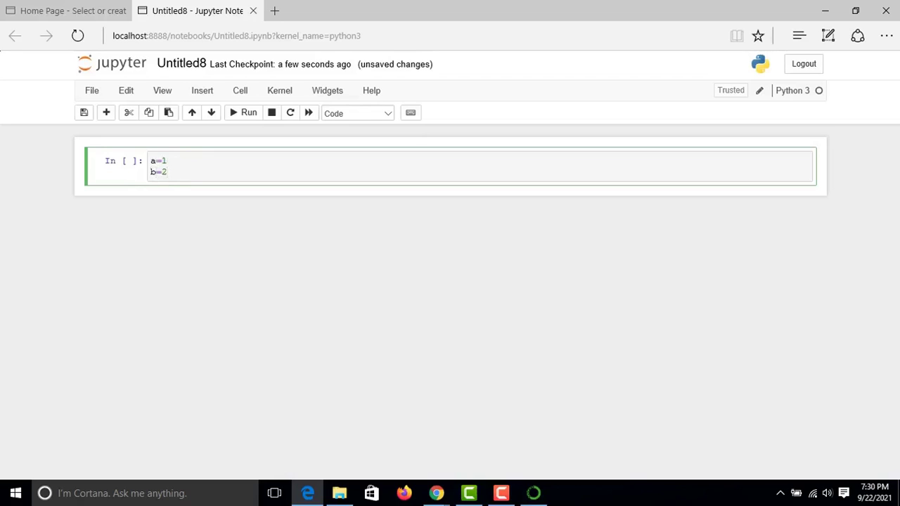
pyautogui.press('Return')
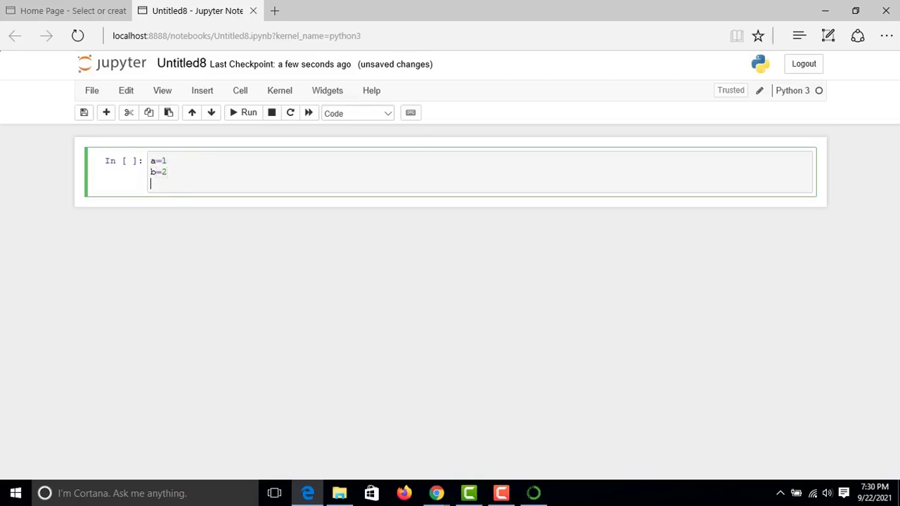
pyautogui.write('print(a+b')
pyautogui.hotkey('shift', 'Return')
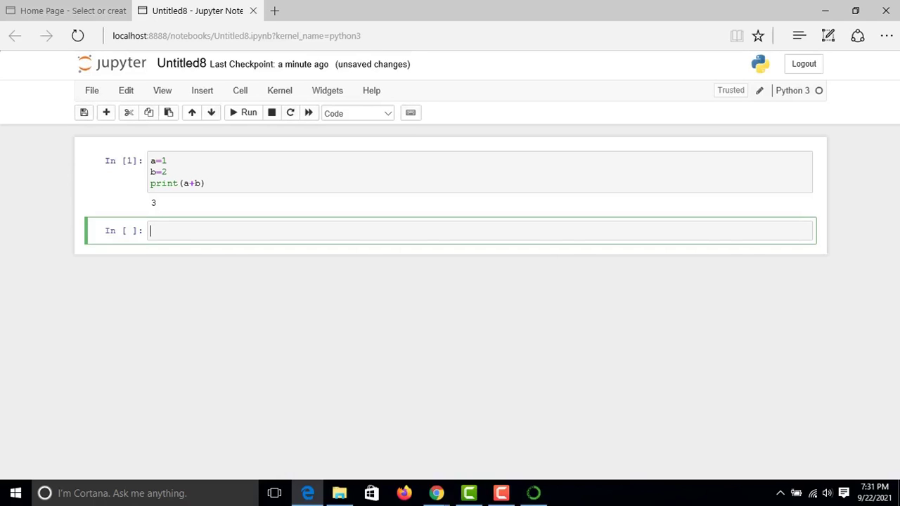
# Step: Save the notebook, and insert an empty cell at the end and cut it out again
pyautogui.click(84, 113)
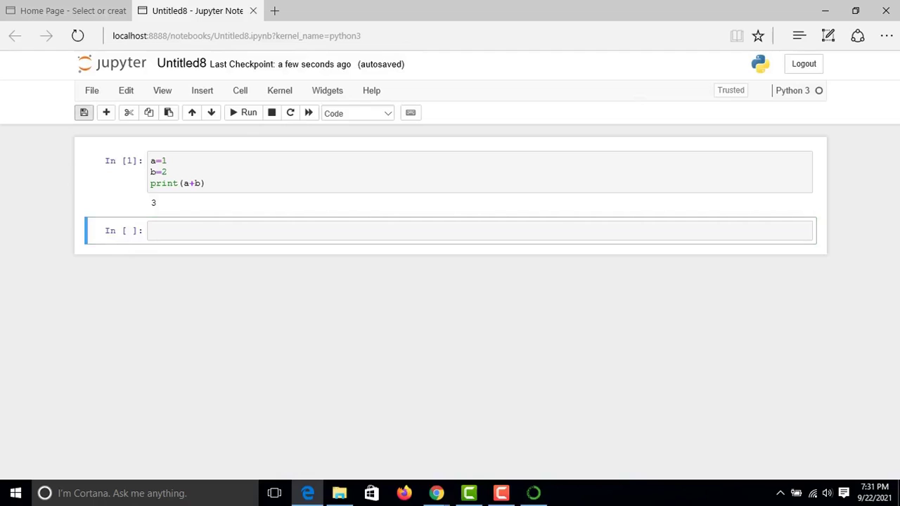
pyautogui.click(83, 112)
pyautogui.click(107, 112)
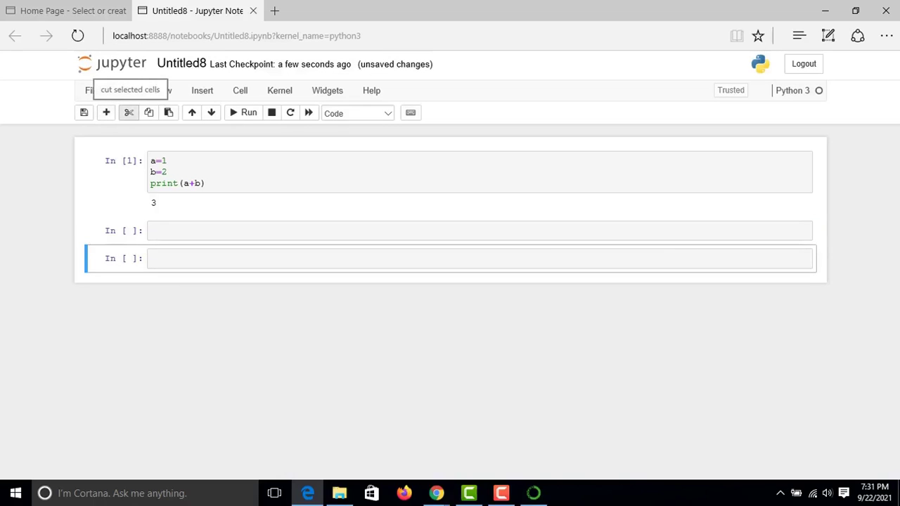
pyautogui.click(128, 113)
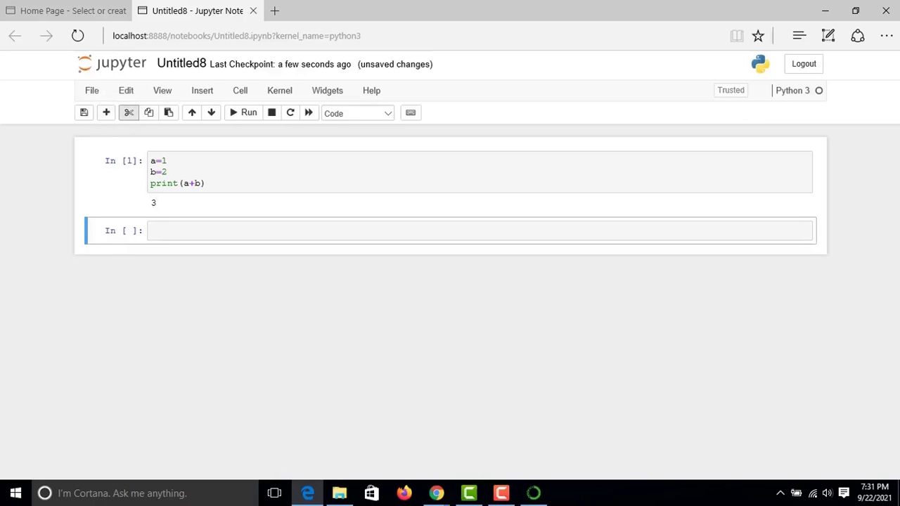
# Step: Copy the first code cell and paste it below the empty cell
pyautogui.click(167, 172)
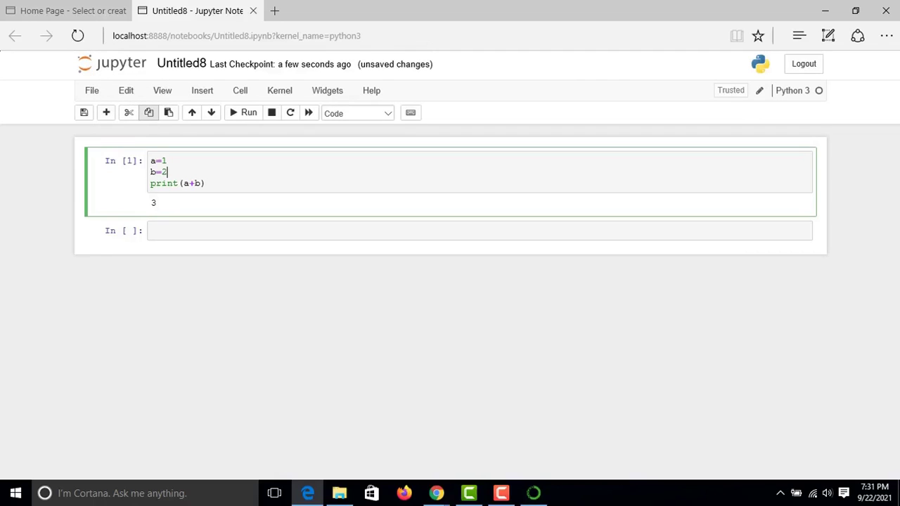
pyautogui.click(148, 113)
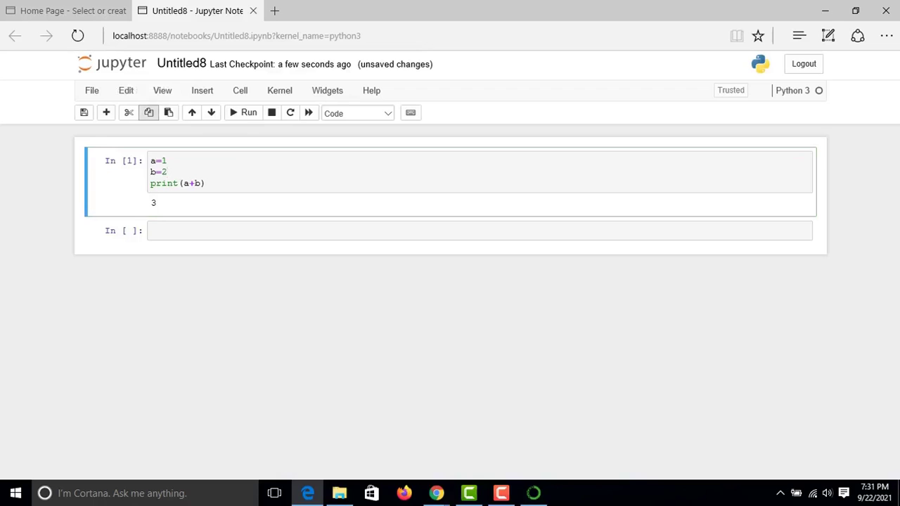
pyautogui.click(150, 231)
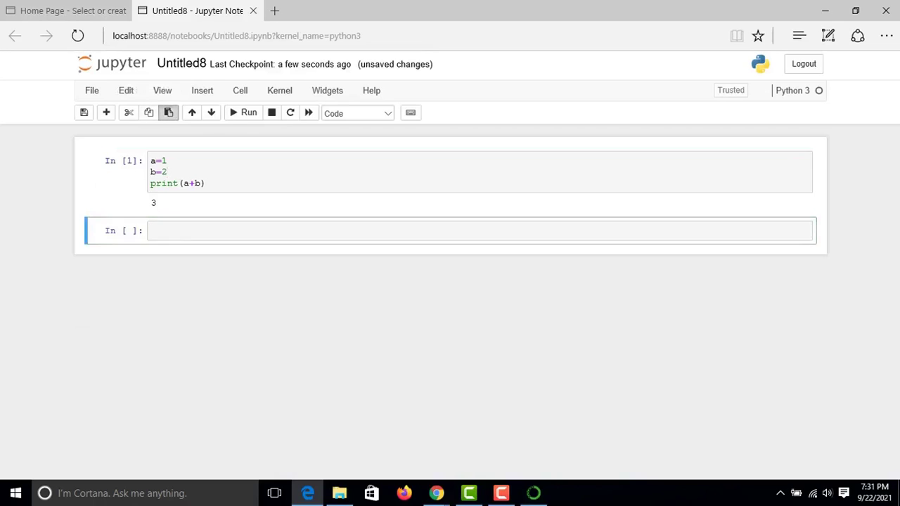
pyautogui.click(168, 112)
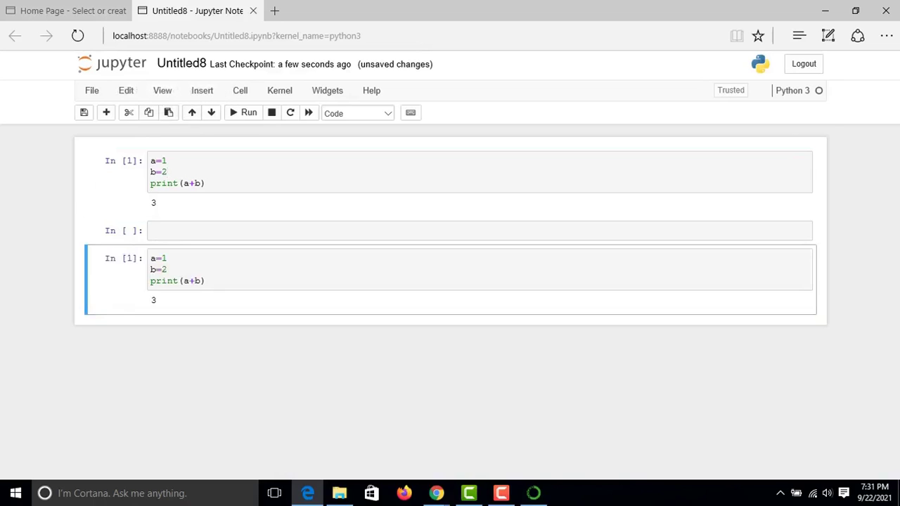
# Step: Move the pasted cell up to the head of the notebook and back down to the end, and run it
pyautogui.click(206, 281)
pyautogui.click(191, 113)
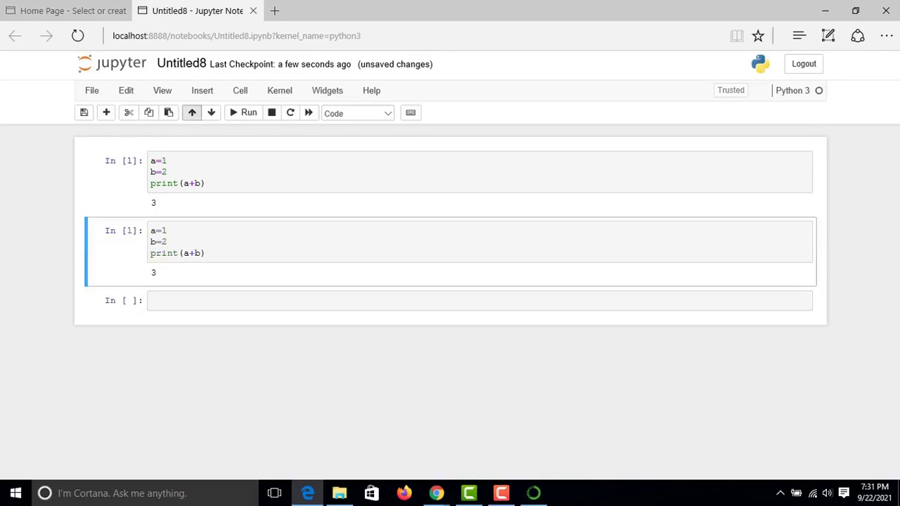
pyautogui.click(191, 112)
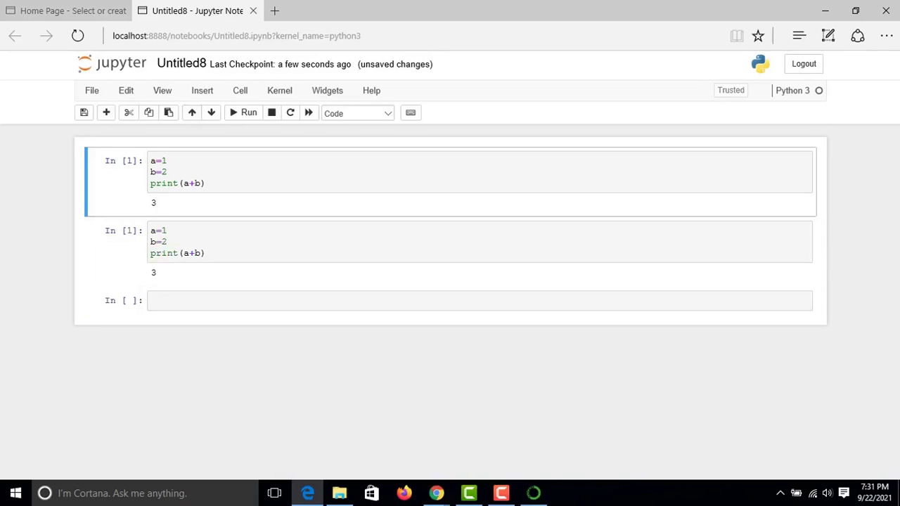
pyautogui.press('Return')
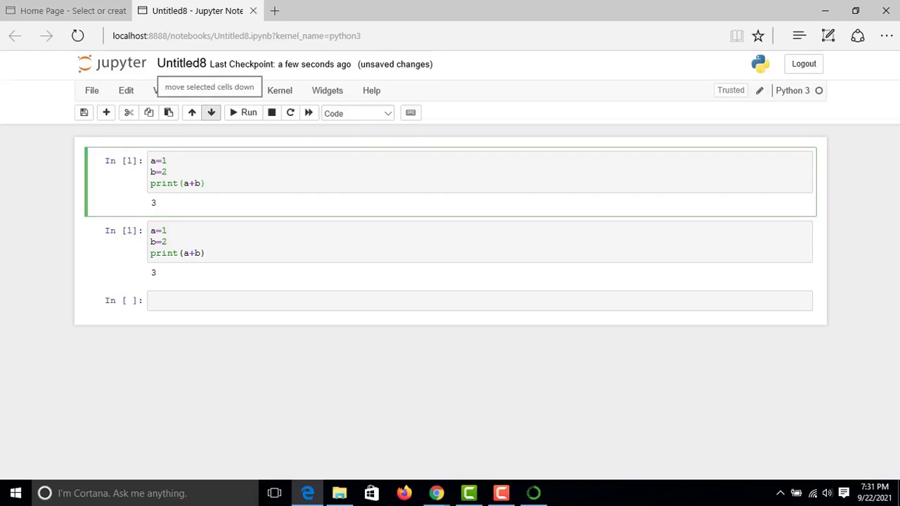
pyautogui.click(211, 113)
pyautogui.click(211, 113)
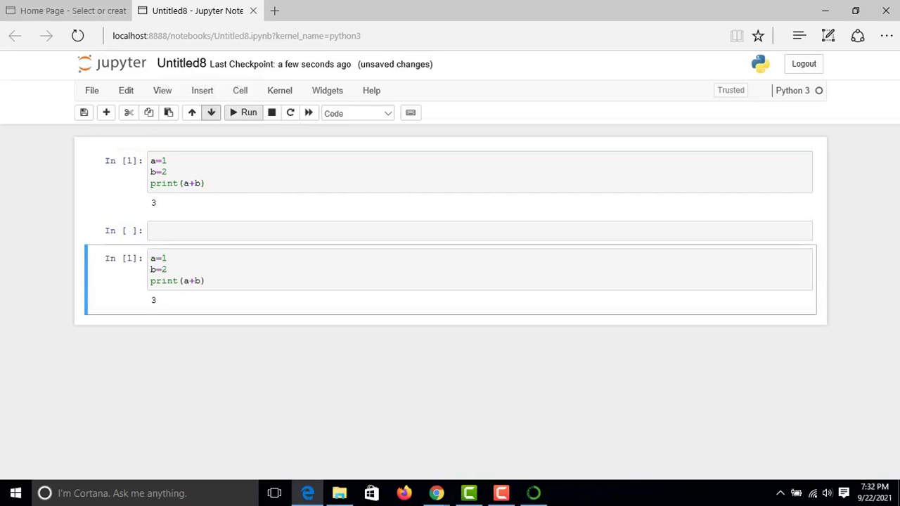
pyautogui.click(243, 113)
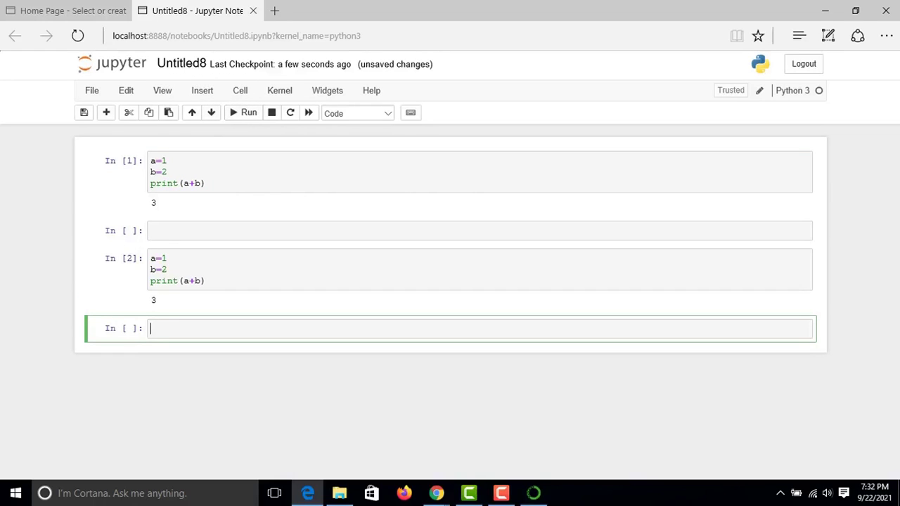
# Step: Interrupt the kernel with the pasted code cell selected, and restart the kernel
pyautogui.click(168, 270)
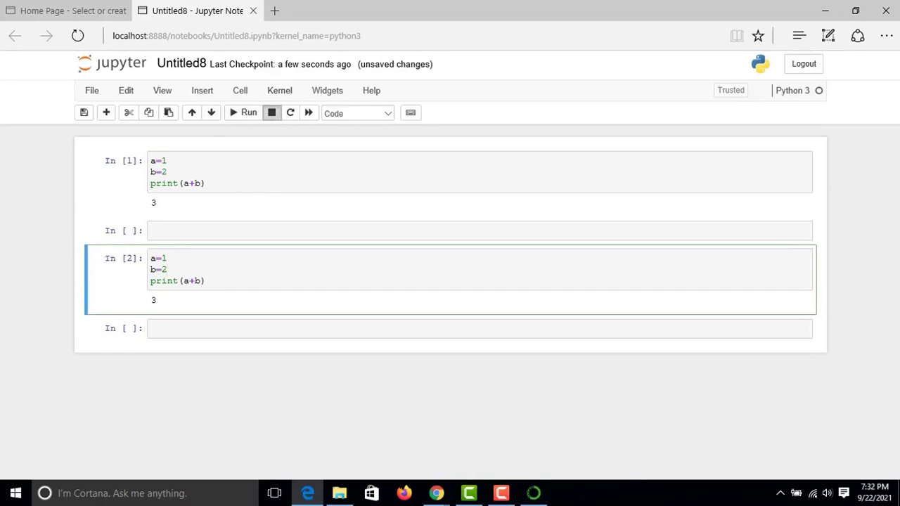
pyautogui.click(271, 113)
pyautogui.click(205, 280)
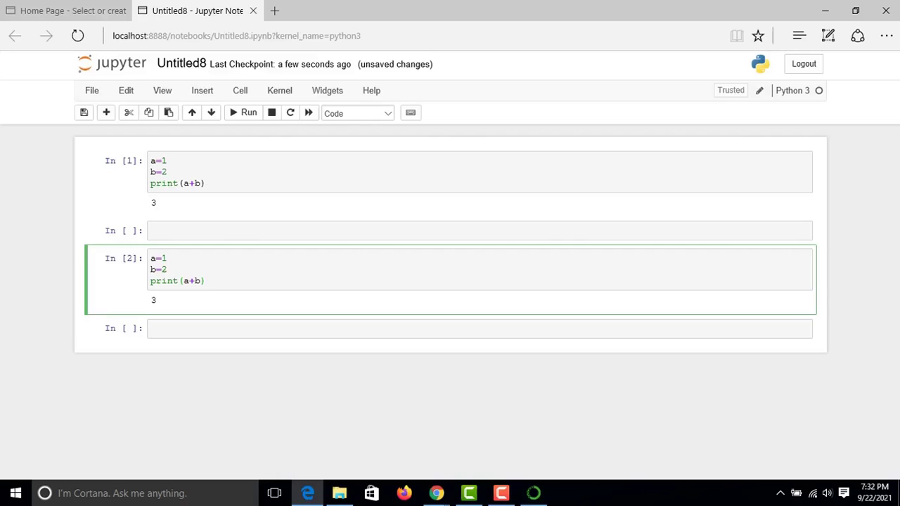
pyautogui.click(271, 113)
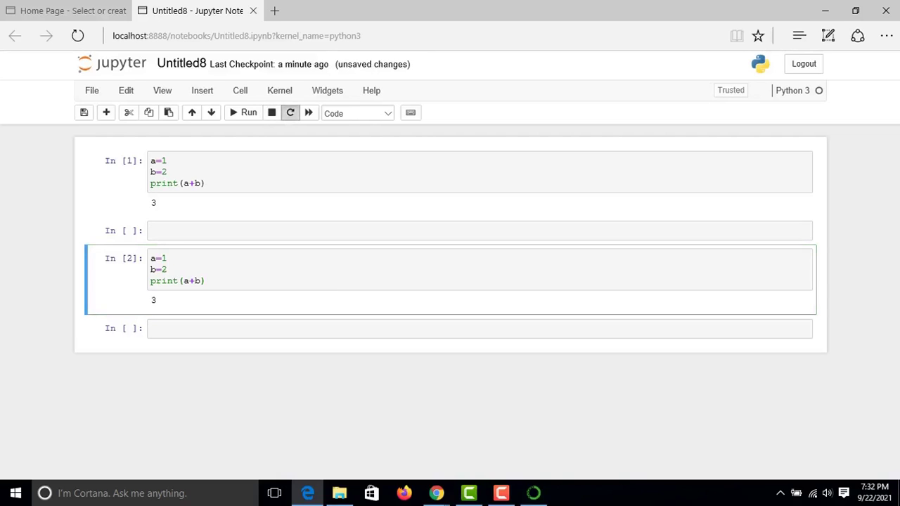
pyautogui.click(289, 113)
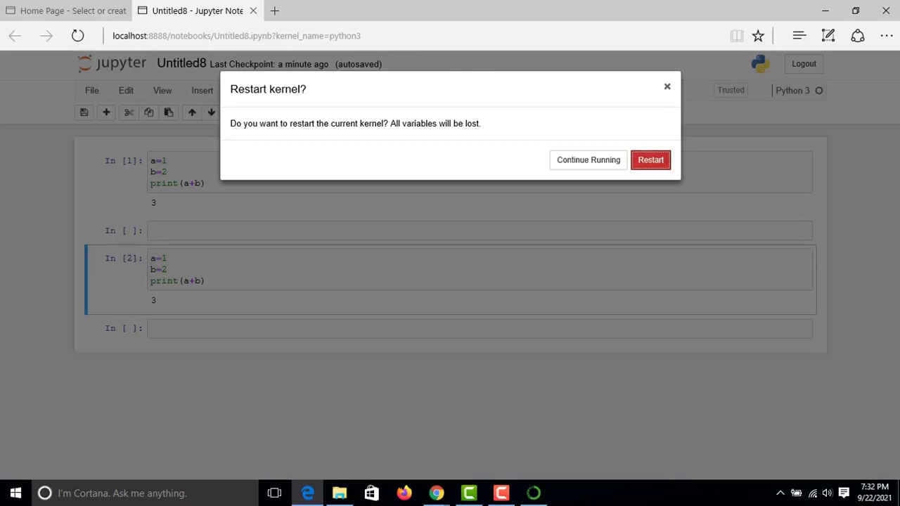
pyautogui.press('Return')
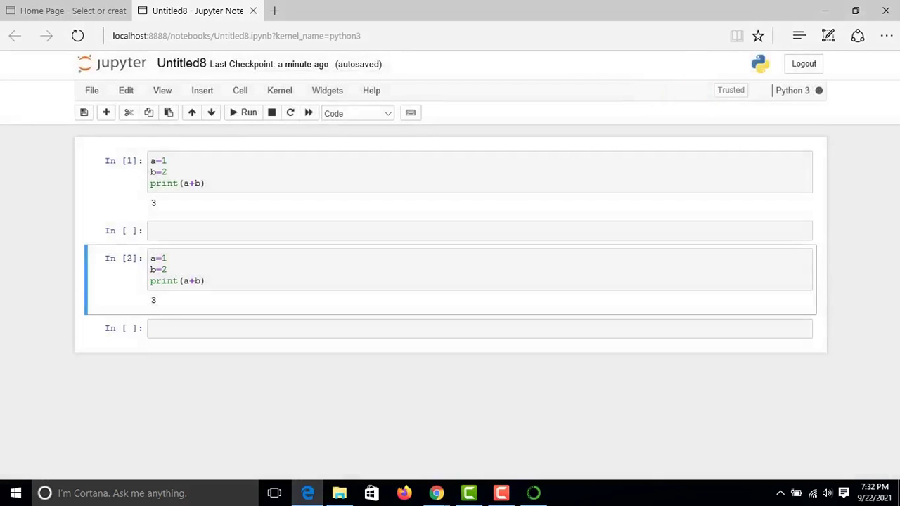
pyautogui.click(357, 113)
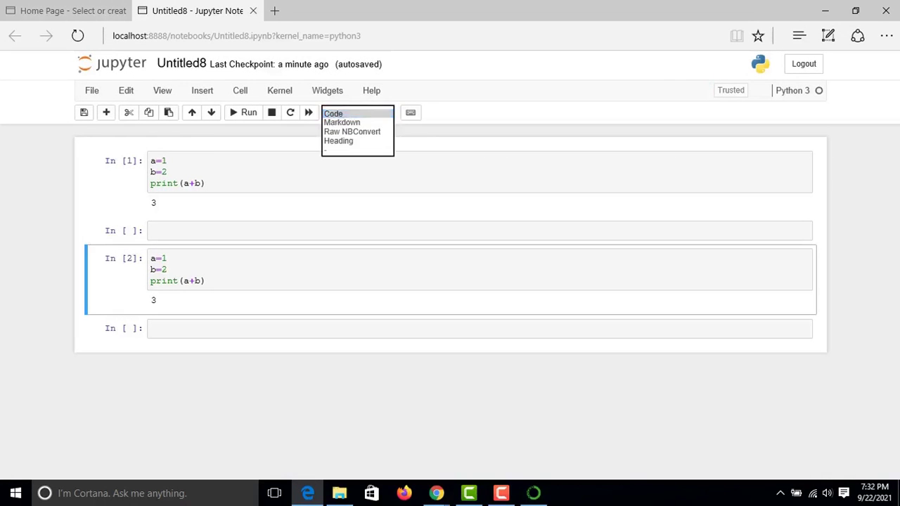
pyautogui.press('Return')
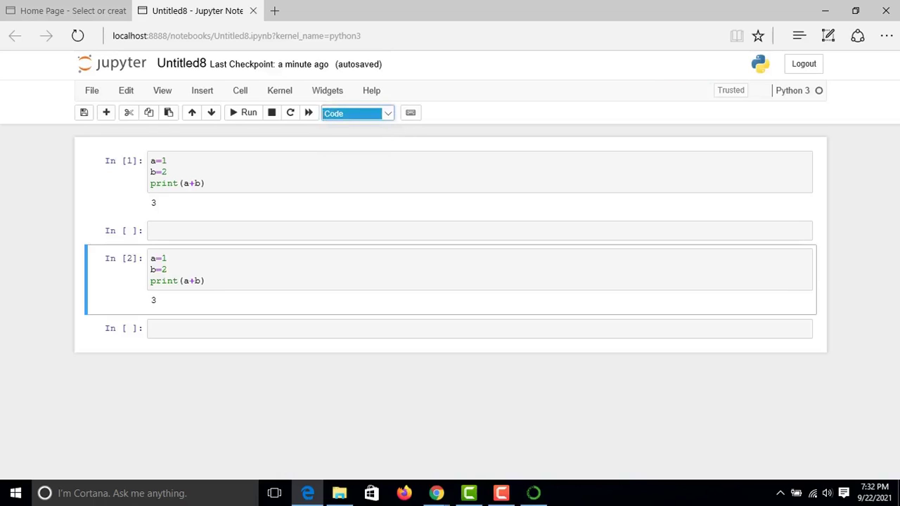
pyautogui.click(205, 281)
# Step: Change the last empty cell to Markdown, enter the text "project" in it and run it
pyautogui.click(152, 328)
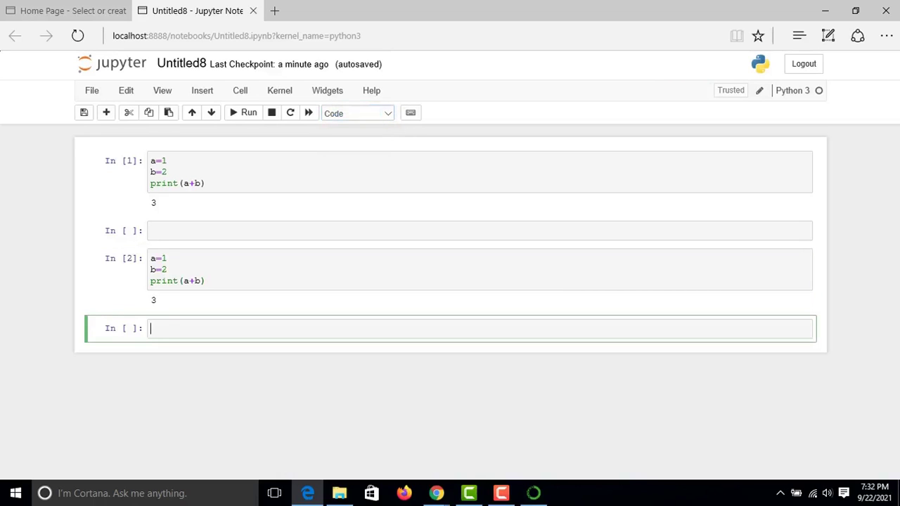
pyautogui.click(357, 113)
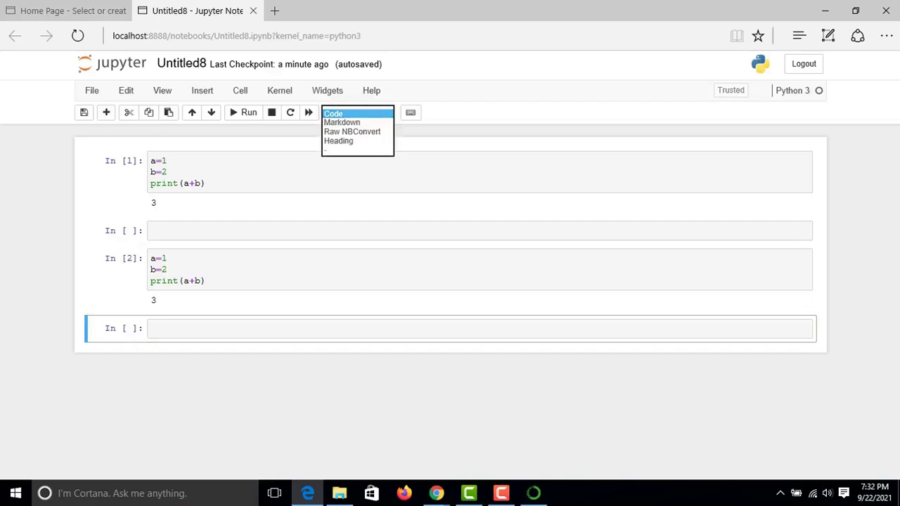
pyautogui.click(341, 122)
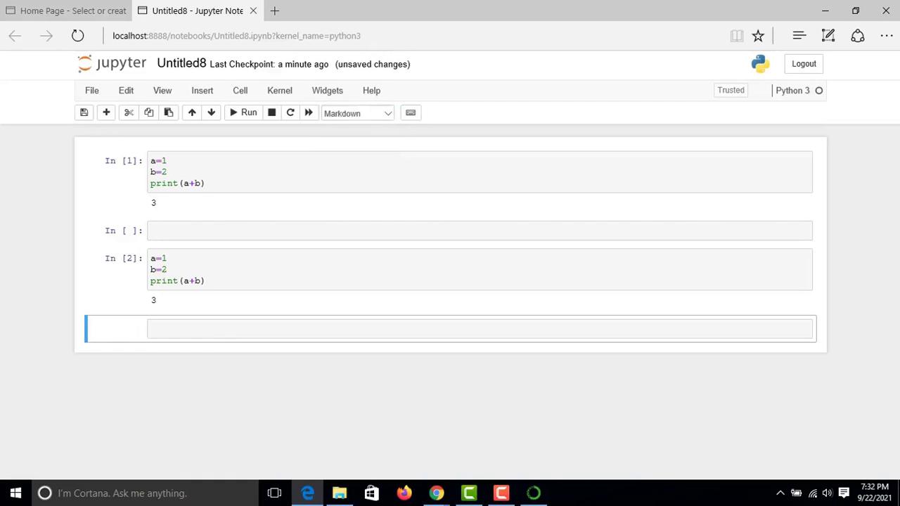
pyautogui.write('project')
pyautogui.hotkey('shift', 'Return')
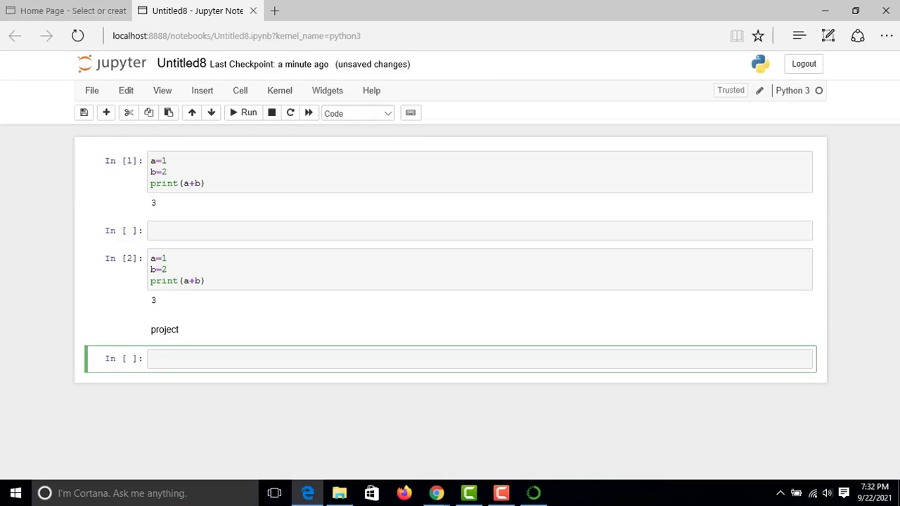
# Step: Change the last empty cell to a Heading, enter the heading text "python first" and run it with a new cell below
pyautogui.click(357, 113)
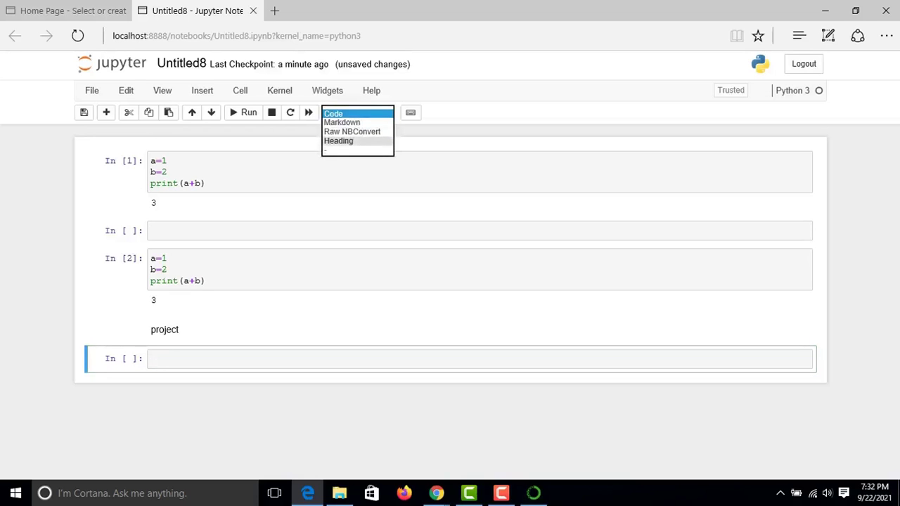
pyautogui.click(338, 140)
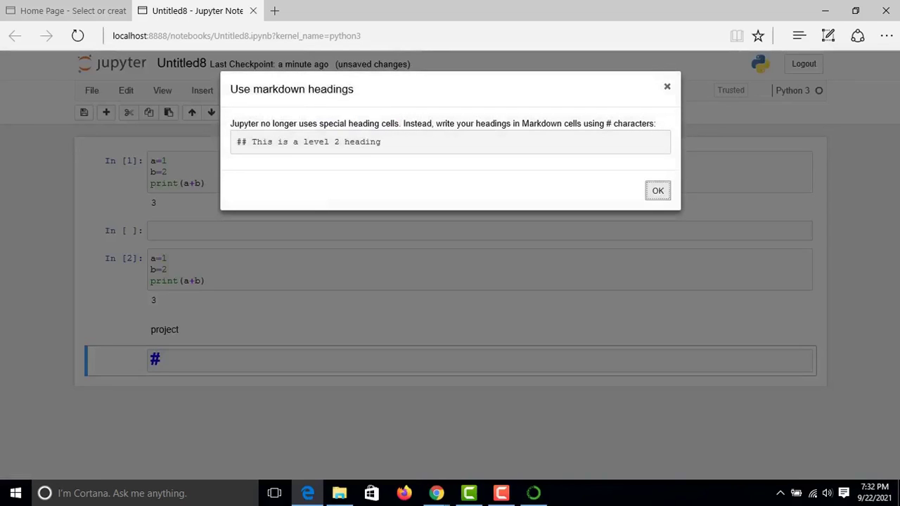
pyautogui.press('Return')
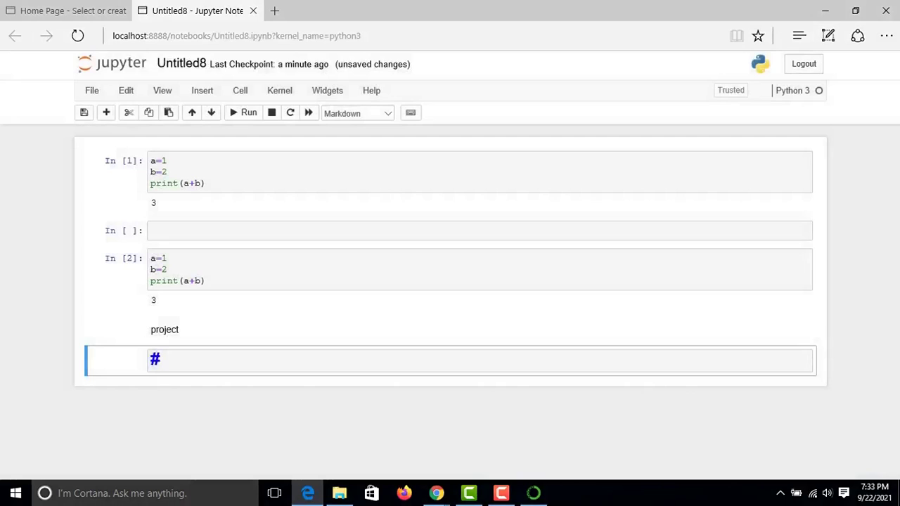
pyautogui.press('Return')
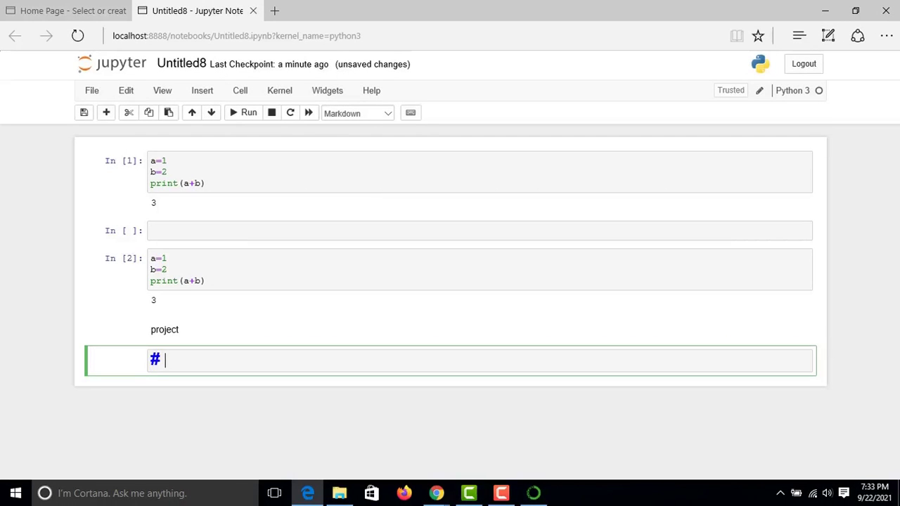
pyautogui.write('python fi')
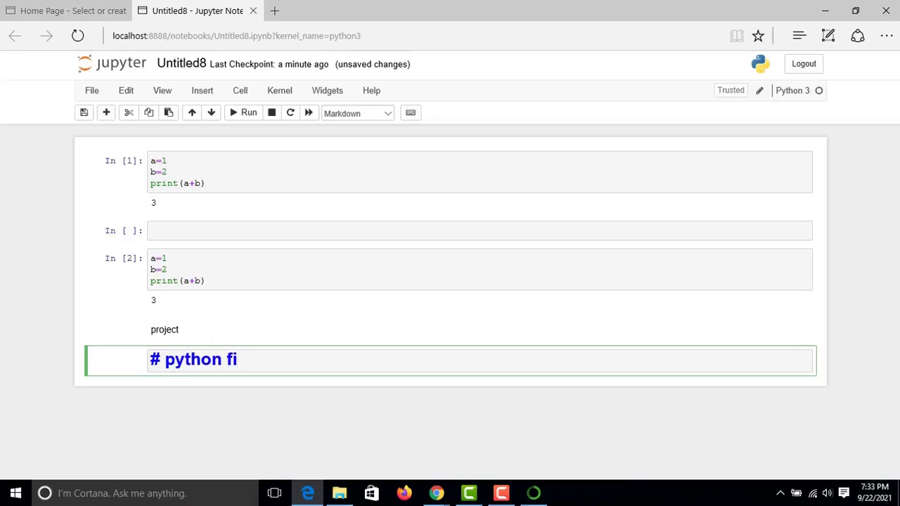
pyautogui.write('rst')
pyautogui.hotkey('alt', 'Return')
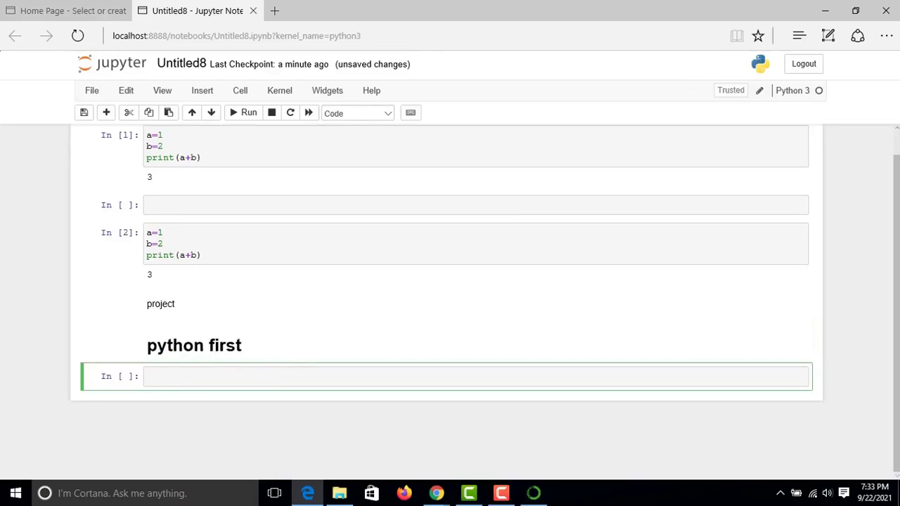
# Step: Rename the notebook as first_project and put the last empty code cell into editing
pyautogui.click(181, 64)
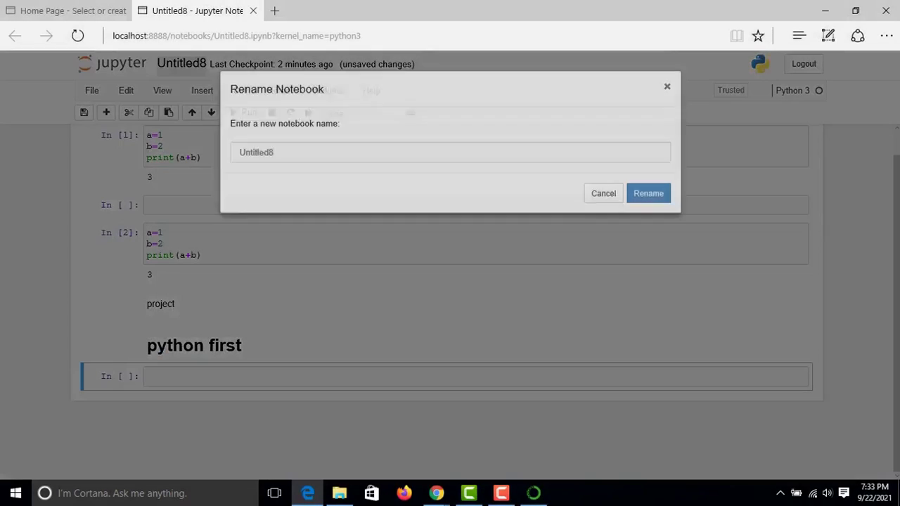
pyautogui.press('BackSpace')
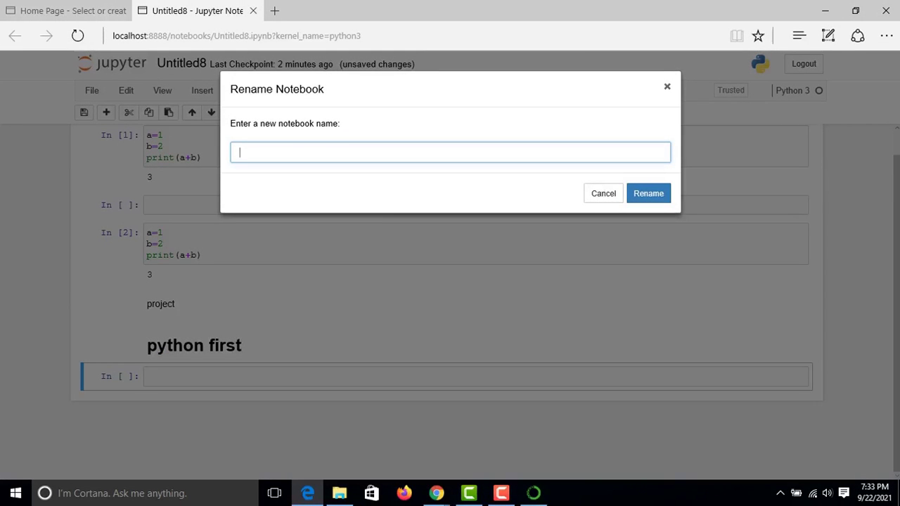
pyautogui.write('p')
pyautogui.press('BackSpace')
pyautogui.write('first_project')
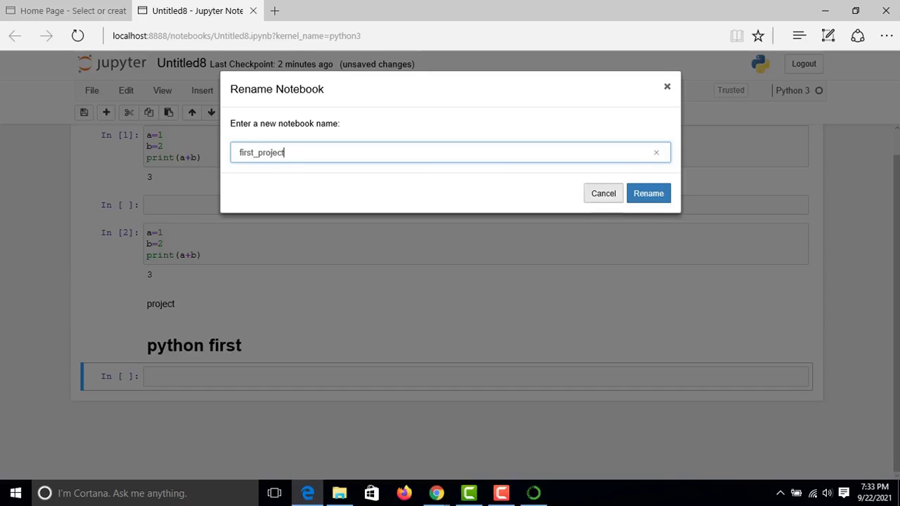
pyautogui.click(648, 193)
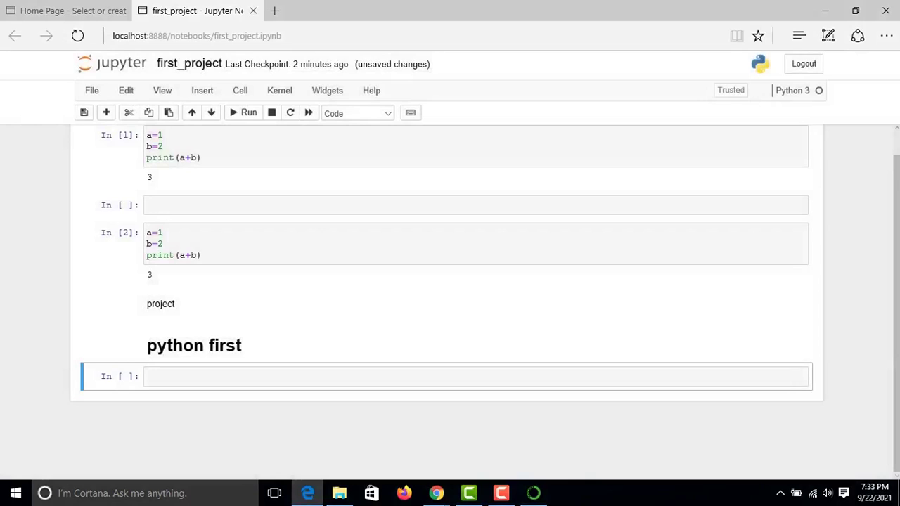
pyautogui.click(146, 376)
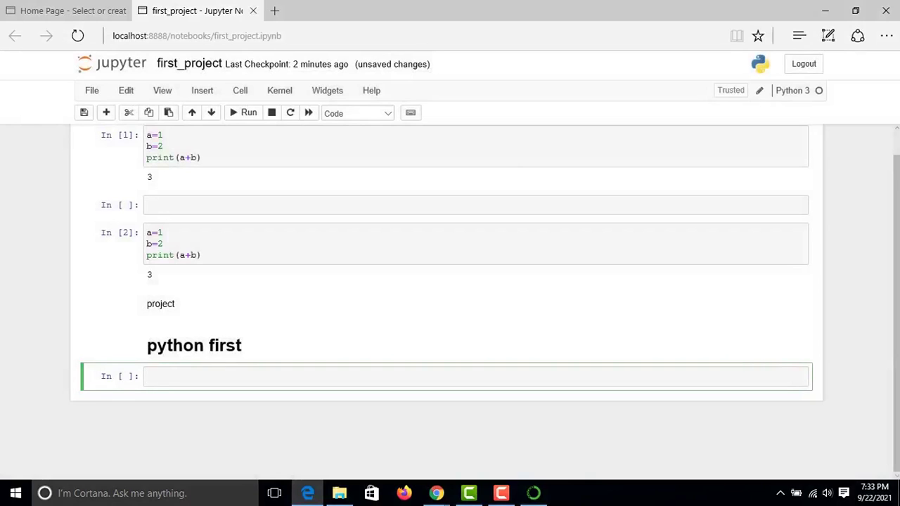